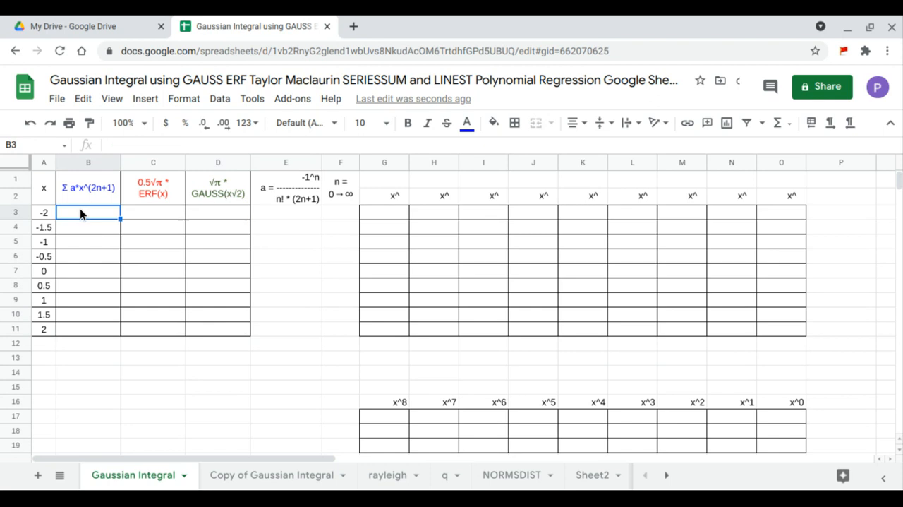
Step: Enter 0 as the first n value in cell F3 of the n column
{"action": "left_click", "coordinate": [94, 192]}
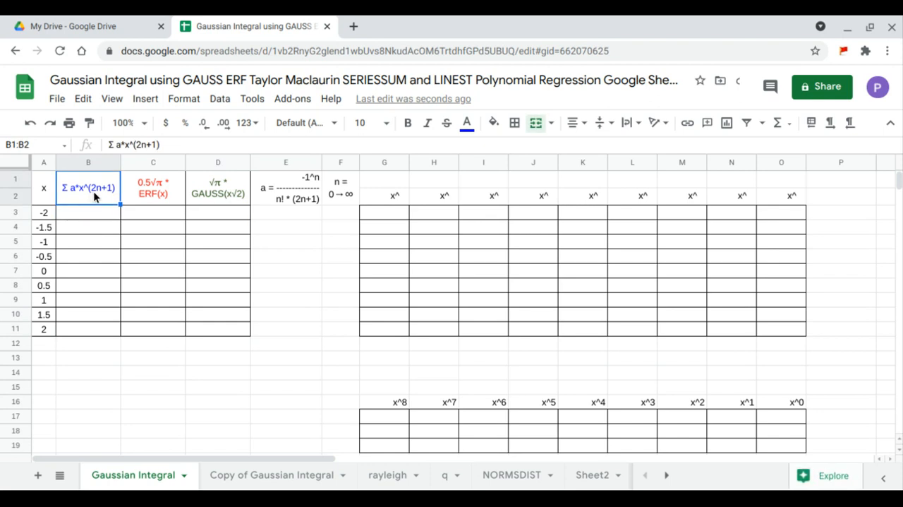
{"action": "left_click", "coordinate": [283, 196]}
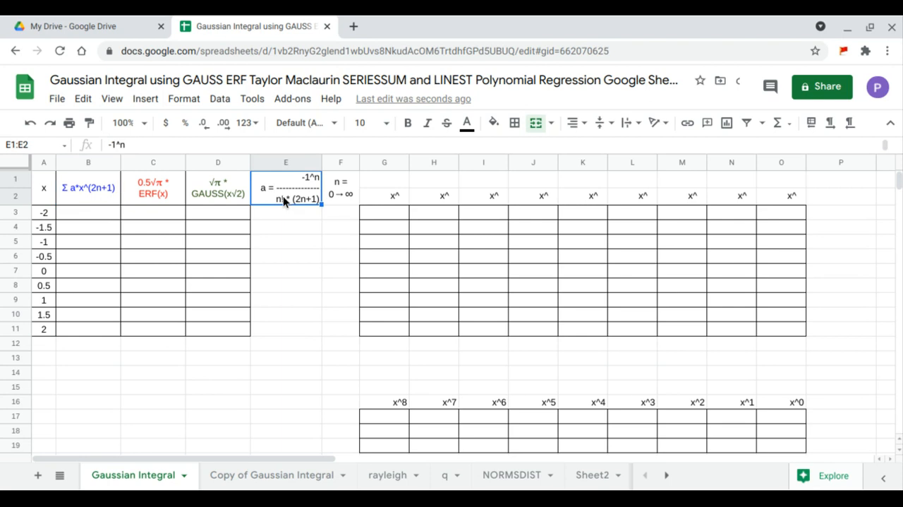
{"action": "left_click", "coordinate": [338, 213]}
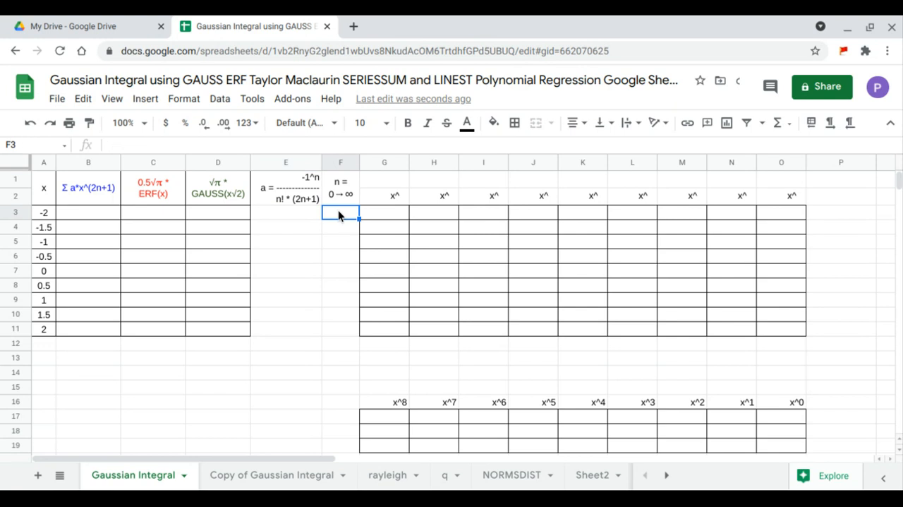
{"action": "type", "text": "0"}
{"action": "key", "text": "Return"}
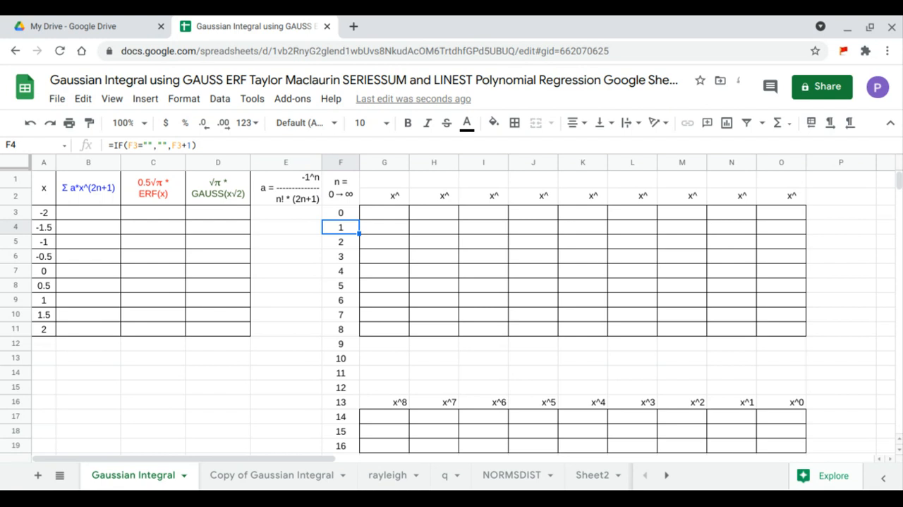
Step: Enter =ARRAYFORMULA(-1^F3:F19/(FACT(F3:F19)*(2*F3:F19+1))) in E3 to compute the series coefficients
{"action": "left_click", "coordinate": [291, 219]}
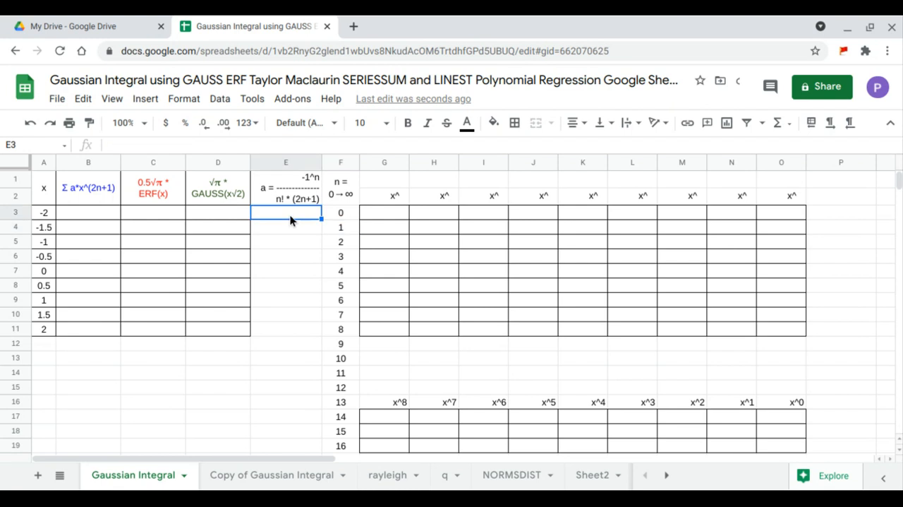
{"action": "type", "text": "=arr"}
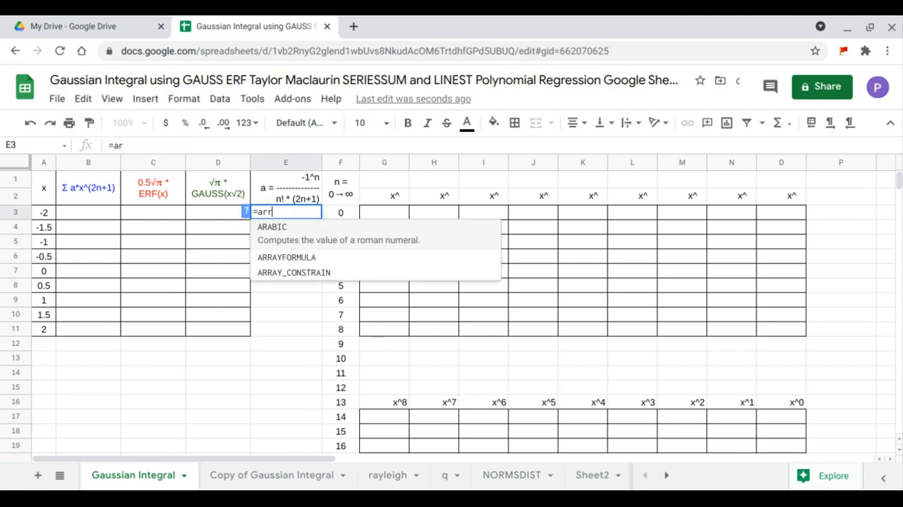
{"action": "key", "text": "Tab"}
{"action": "type", "text": "-1^"}
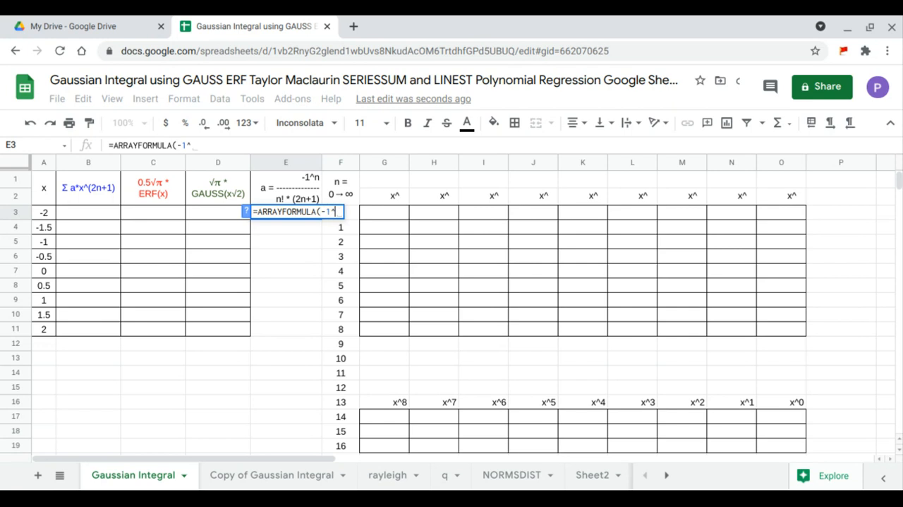
{"action": "left_click_drag", "start_coordinate": [340, 211], "coordinate": [353, 446]}
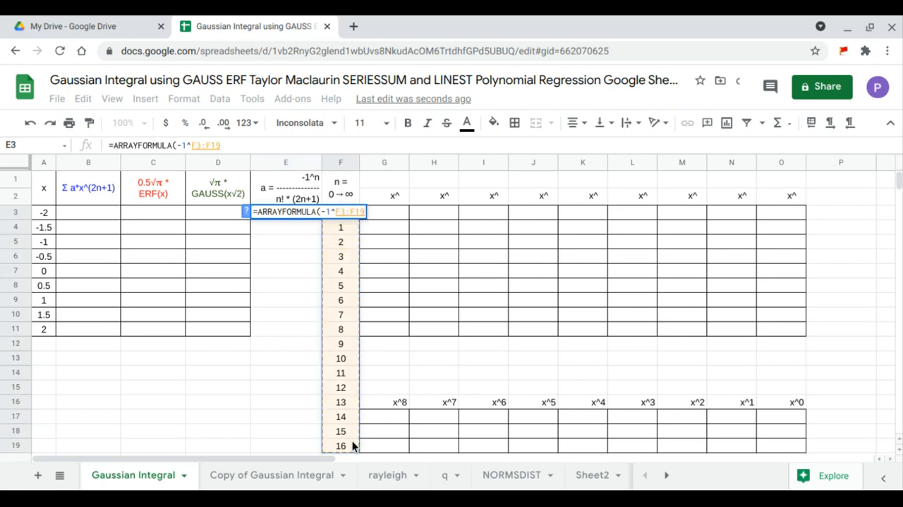
{"action": "type", "text": "/("}
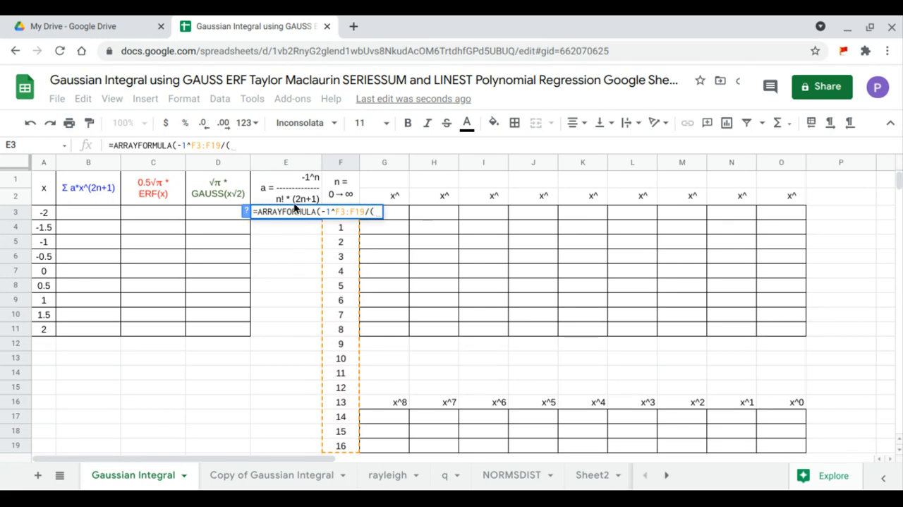
{"action": "type", "text": "fa"}
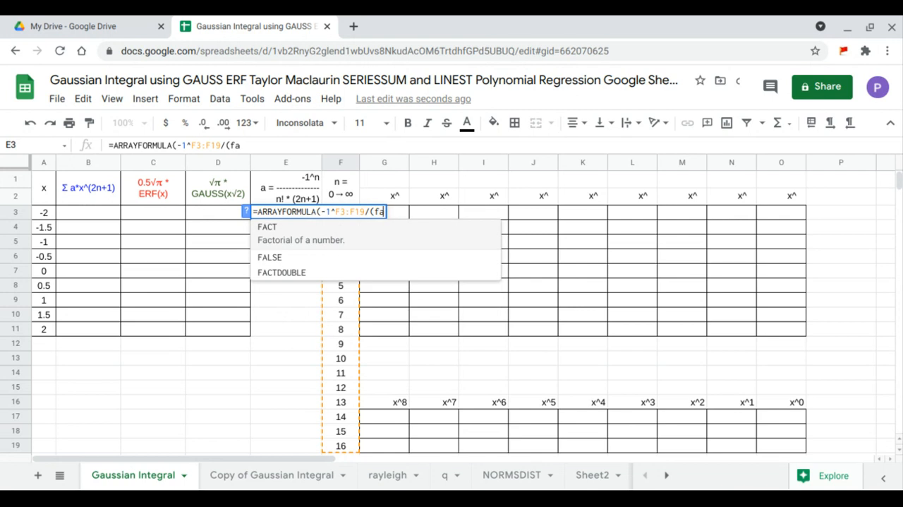
{"action": "left_click", "coordinate": [338, 234]}
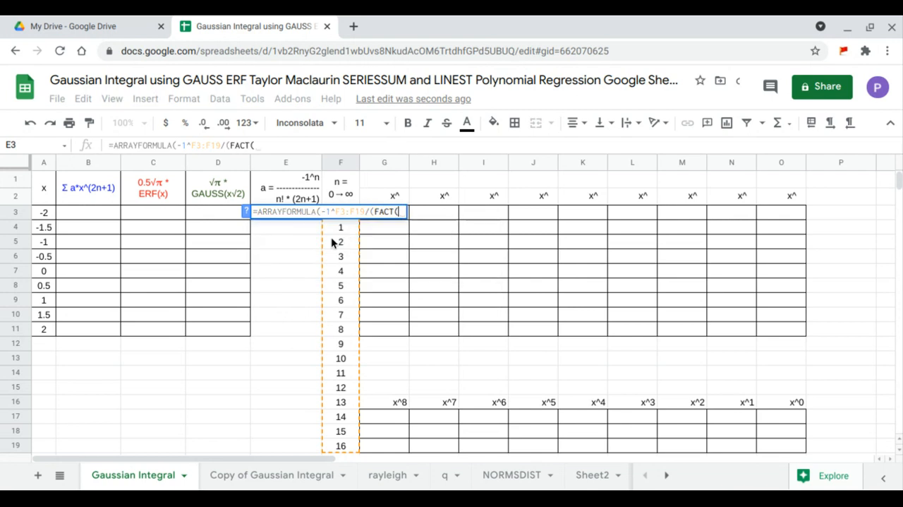
{"action": "left_click_drag", "start_coordinate": [339, 449], "coordinate": [345, 225]}
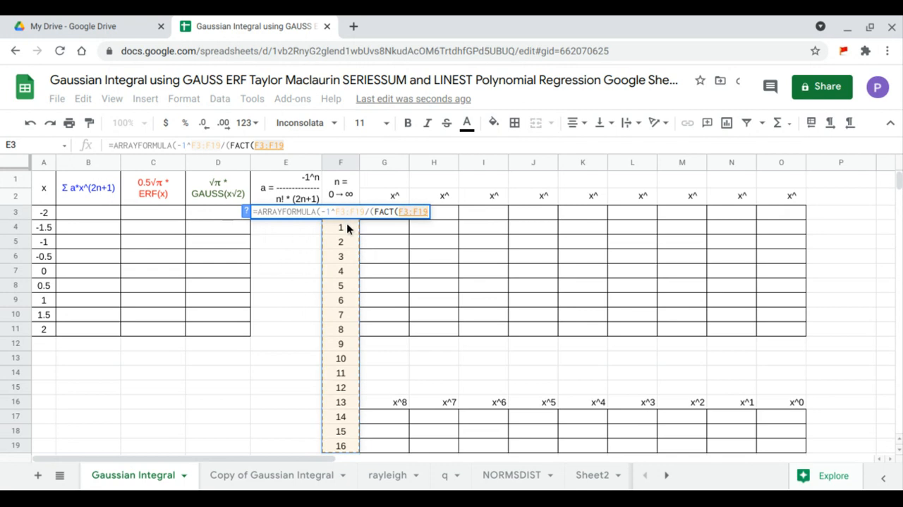
{"action": "type", "text": ")*"}
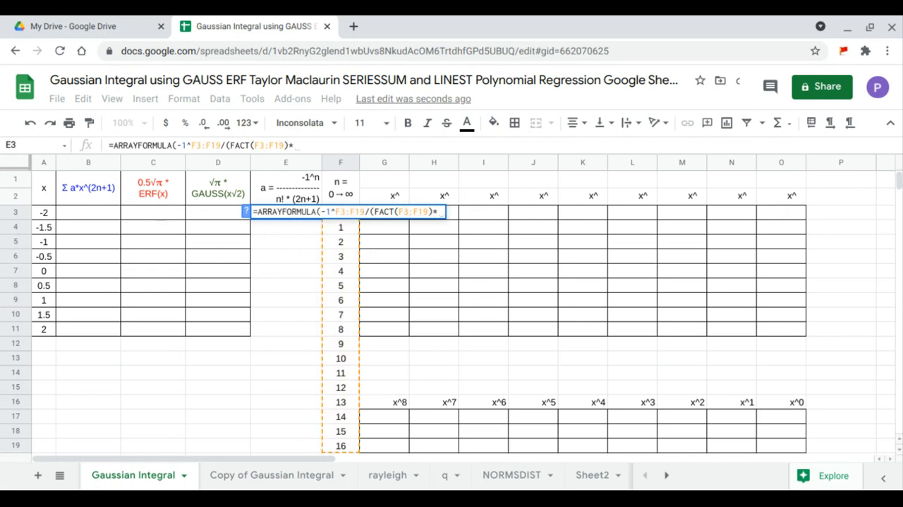
{"action": "type", "text": "(2*"}
{"action": "left_click_drag", "start_coordinate": [343, 444], "coordinate": [345, 223]}
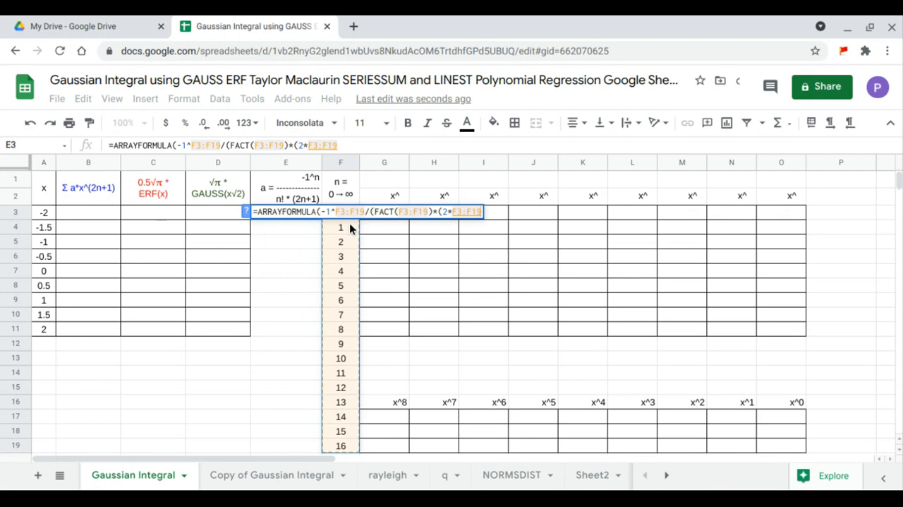
{"action": "type", "text": "+1)"}
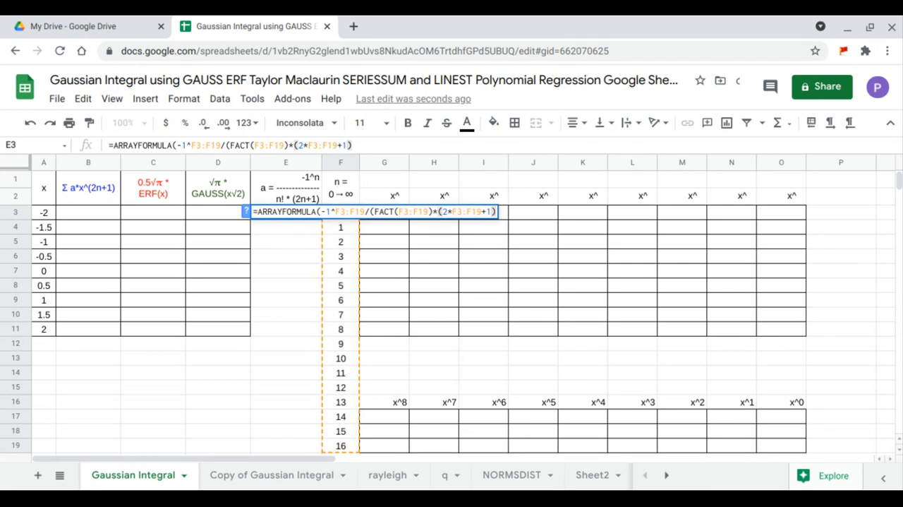
{"action": "key", "text": "Return"}
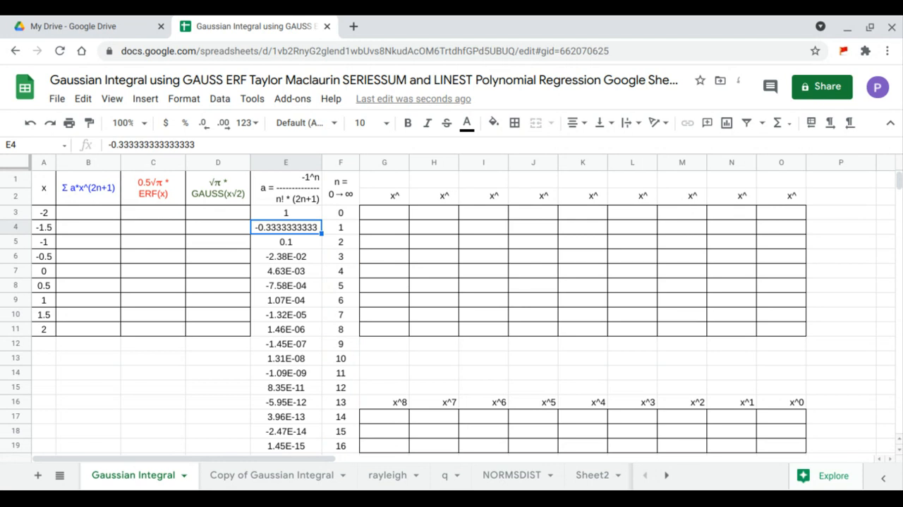
Step: Enter =ARRAYFORMULA(SERIESSUM(A3:A11,1,2,E3:E18)) in B3 to sum the series for each x
{"action": "left_click", "coordinate": [103, 213]}
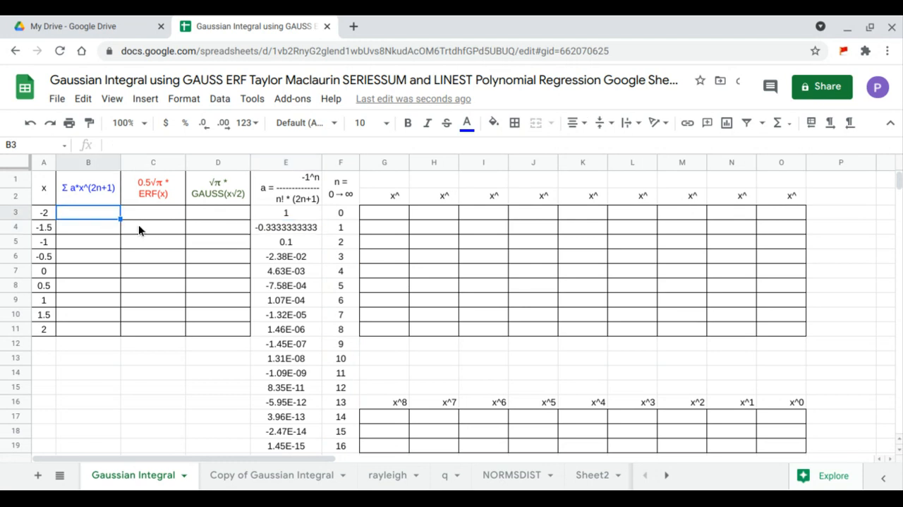
{"action": "type", "text": "=arr"}
{"action": "key", "text": "Tab"}
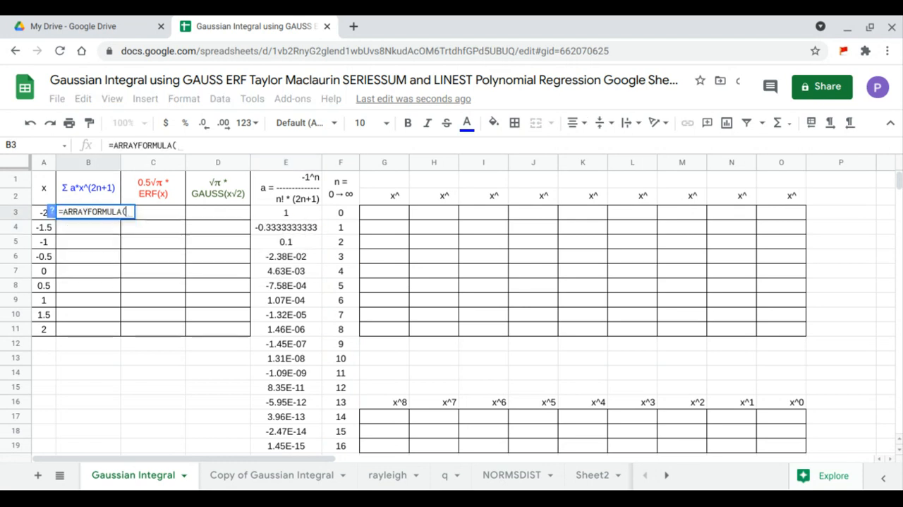
{"action": "type", "text": "seriessum"}
{"action": "key", "text": "Tab"}
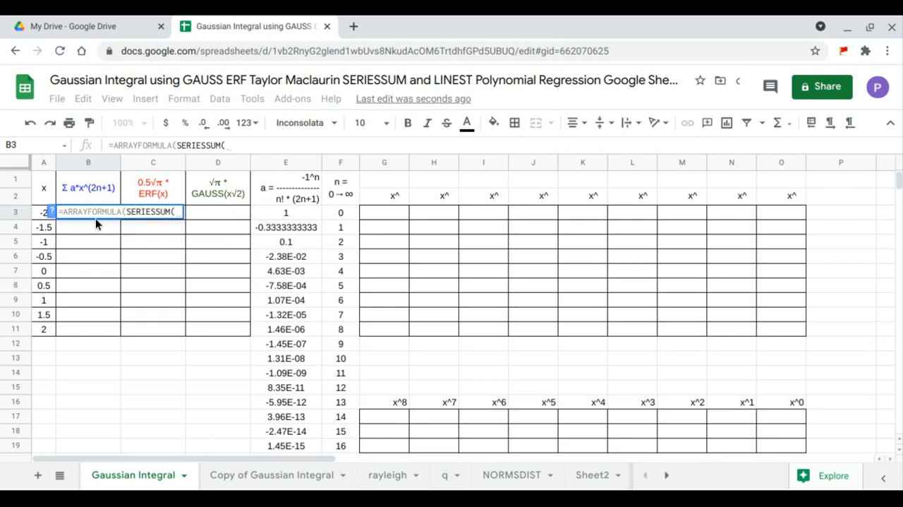
{"action": "left_click_drag", "start_coordinate": [43, 212], "coordinate": [37, 328]}
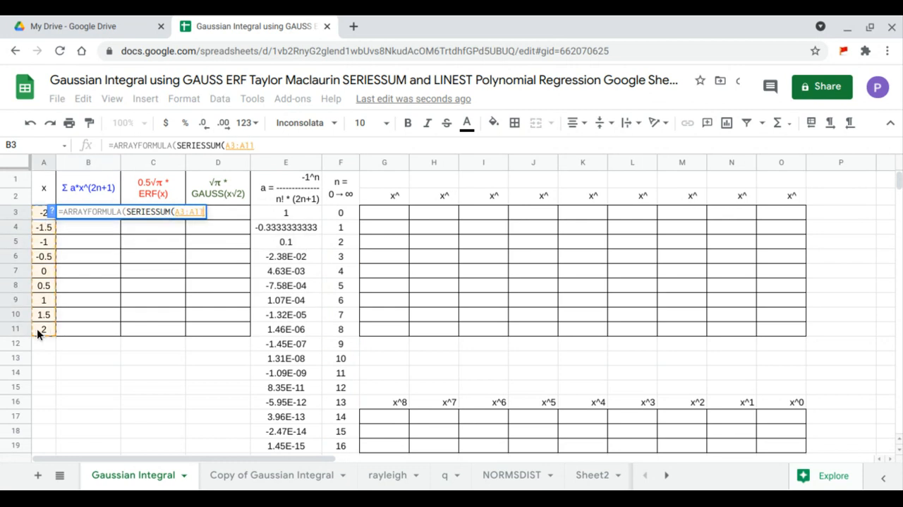
{"action": "type", "text": ","}
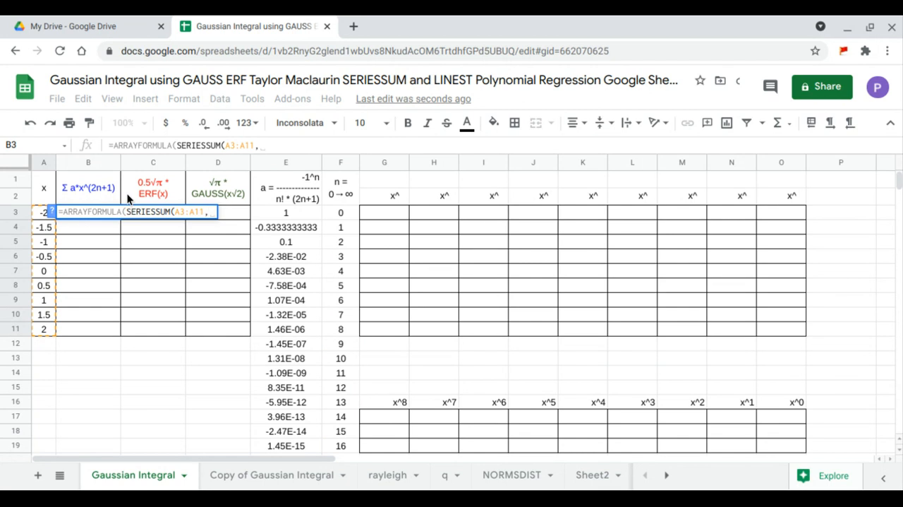
{"action": "type", "text": "1,"}
{"action": "type", "text": "2,"}
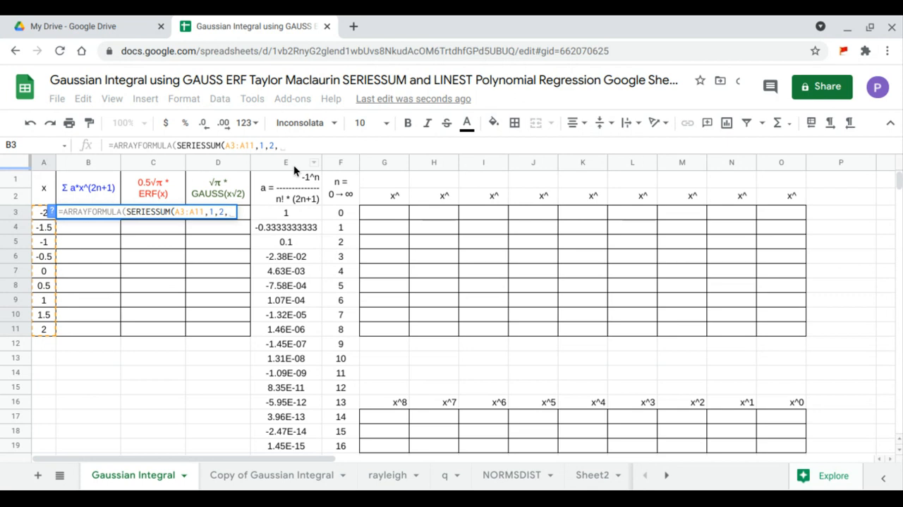
{"action": "left_click_drag", "start_coordinate": [305, 210], "coordinate": [295, 441]}
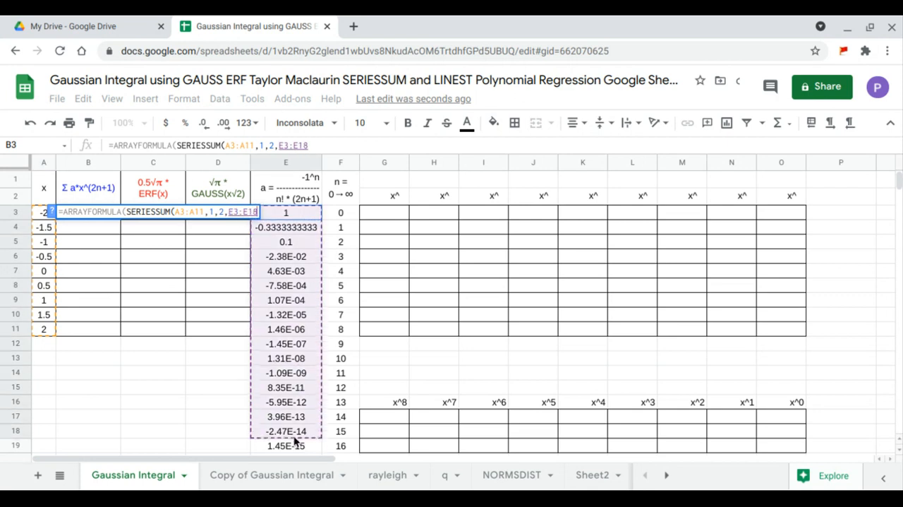
{"action": "key", "text": "Return"}
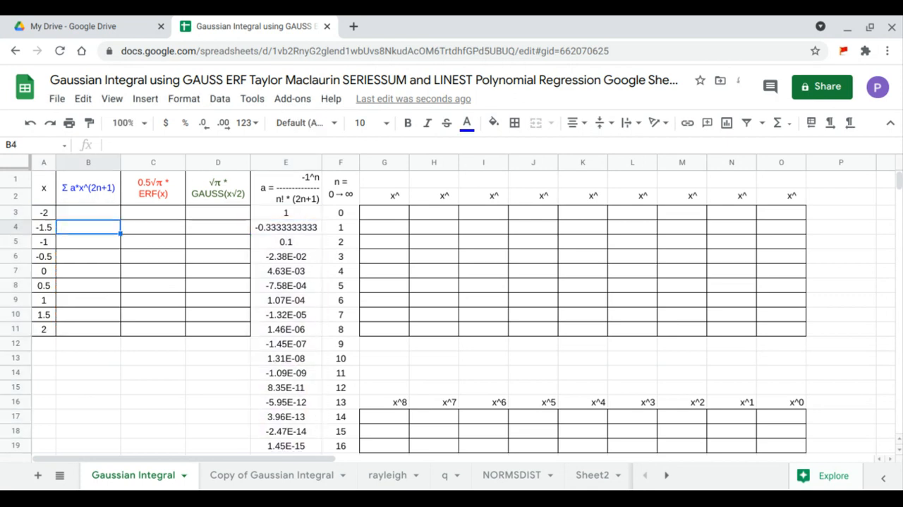
Step: Enter =ARRAYFORMULA(ERF(A3:A11)) in C3
{"action": "left_click", "coordinate": [155, 211]}
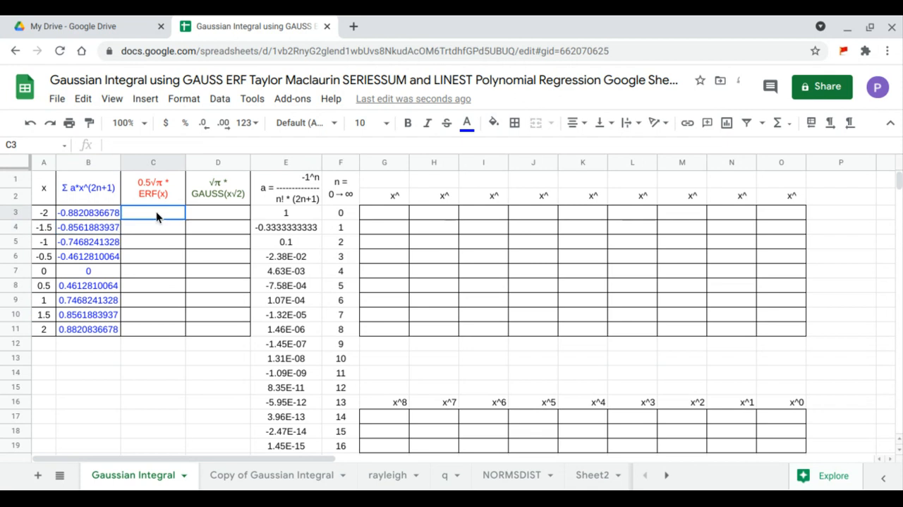
{"action": "type", "text": "=arr"}
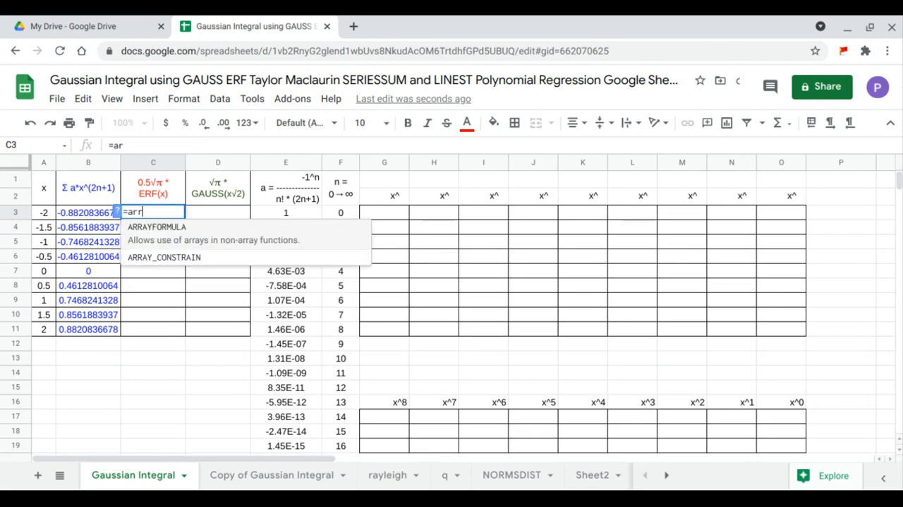
{"action": "key", "text": "Tab"}
{"action": "type", "text": "erf"}
{"action": "key", "text": "Tab"}
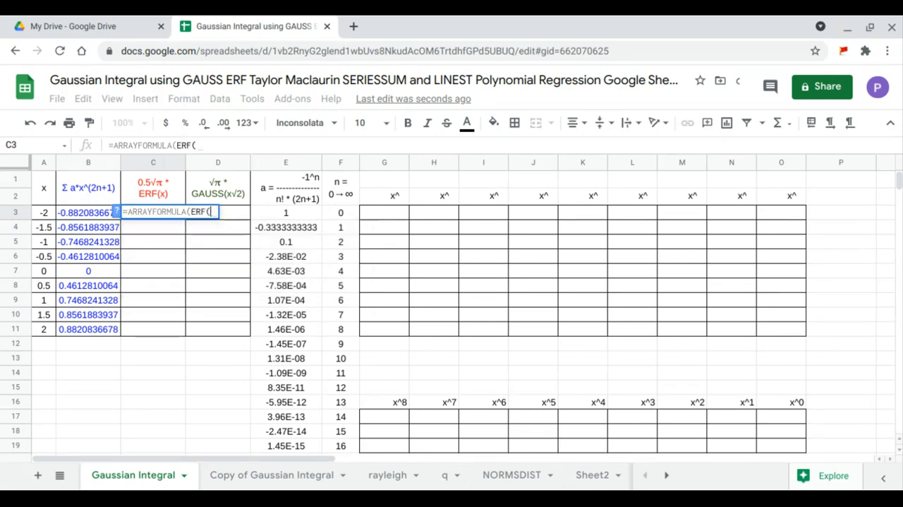
{"action": "left_click_drag", "start_coordinate": [41, 212], "coordinate": [41, 332]}
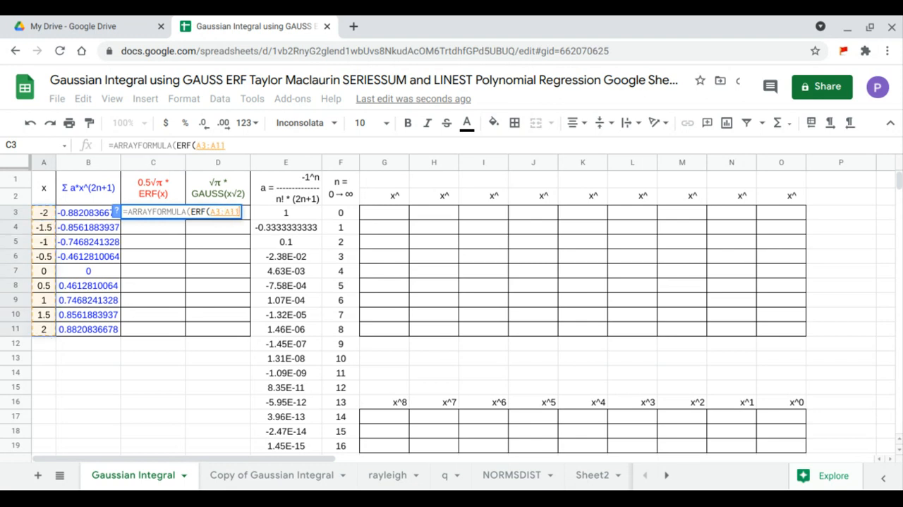
{"action": "key", "text": "Return"}
Step: Enter =ARRAYFORMULA(GAUSS(A3:A11)) in D3
{"action": "left_click", "coordinate": [214, 214]}
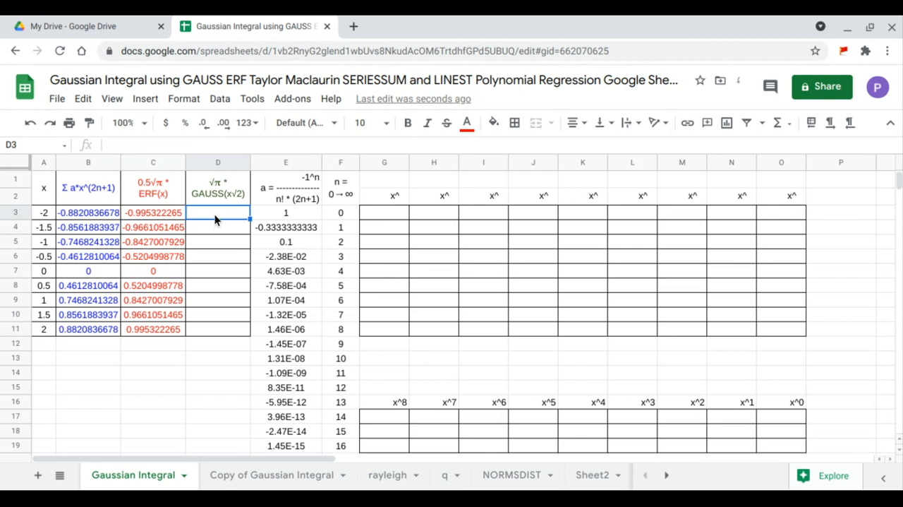
{"action": "type", "text": "="}
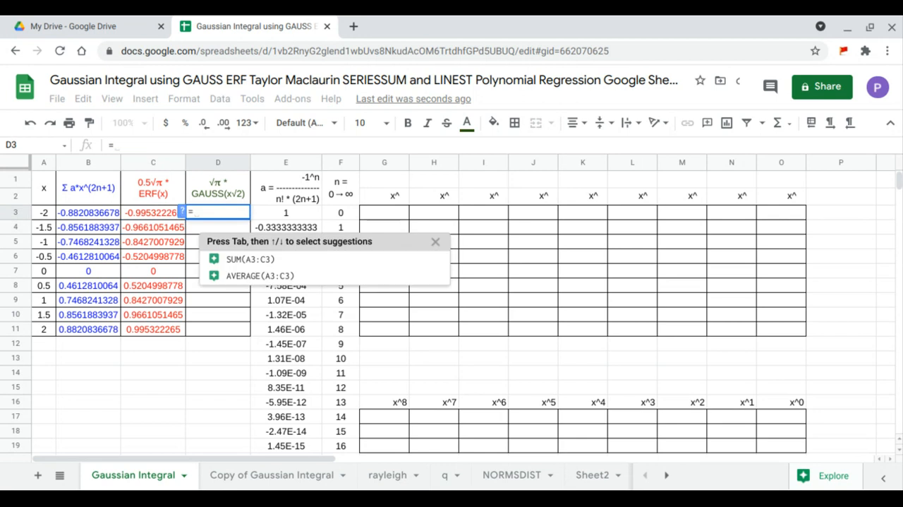
{"action": "type", "text": "arr"}
{"action": "key", "text": "Tab"}
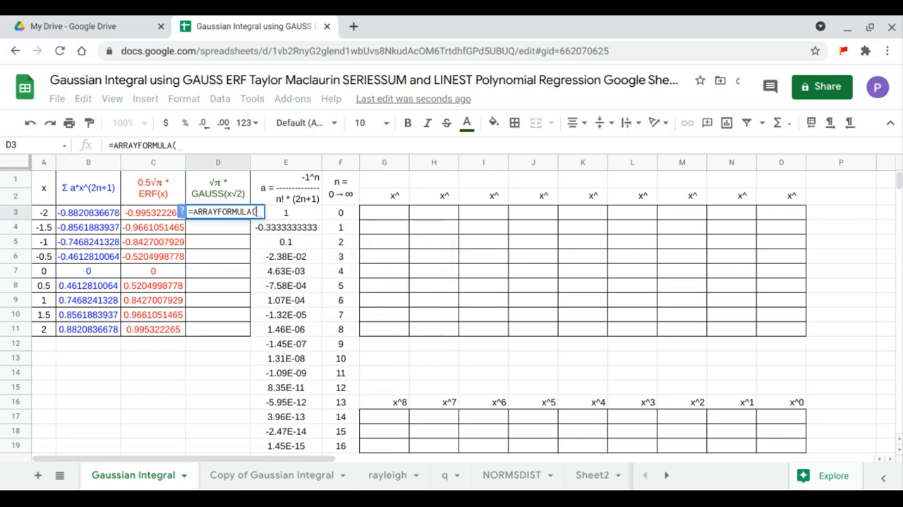
{"action": "type", "text": "gaus"}
{"action": "key", "text": "Tab"}
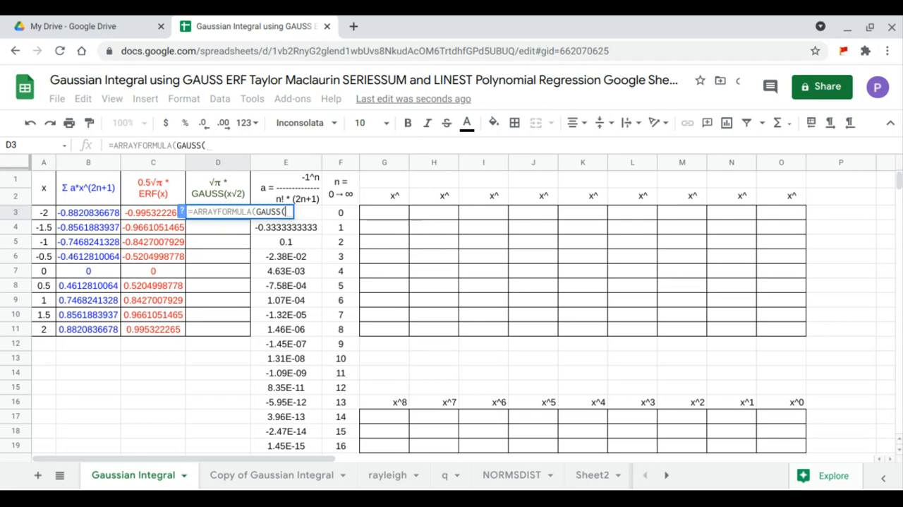
{"action": "left_click_drag", "start_coordinate": [48, 213], "coordinate": [41, 326]}
{"action": "key", "text": "Return"}
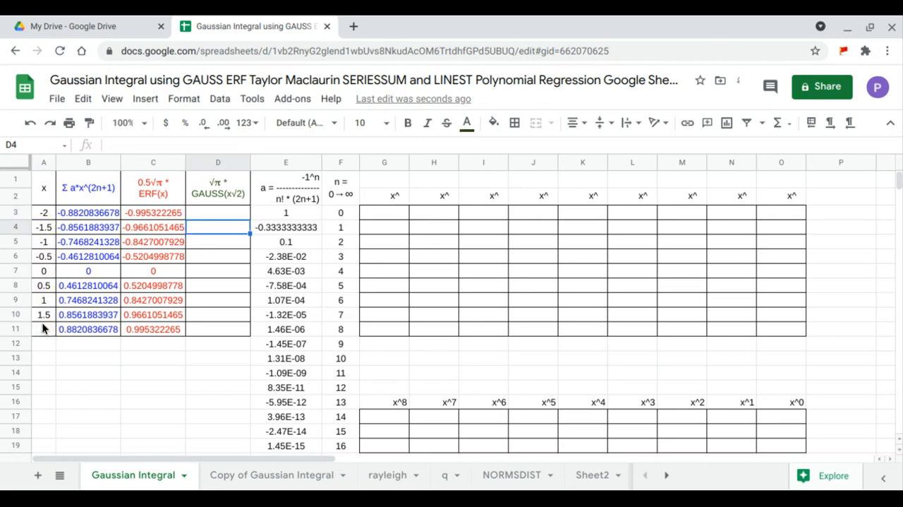
Step: Enter =TRANSPOSE(F3:F11) in G1 to list the exponents 0 to 8 across the header row
{"action": "left_click", "coordinate": [393, 218]}
{"action": "left_click", "coordinate": [396, 185]}
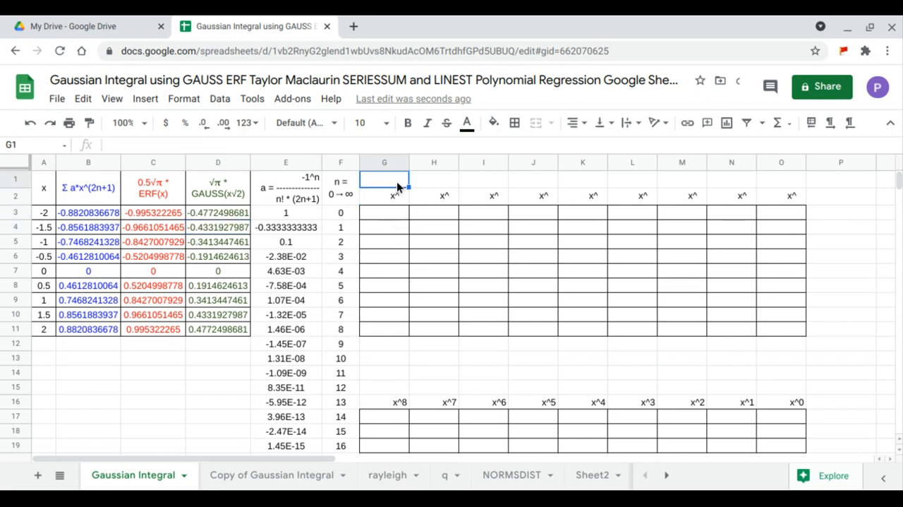
{"action": "type", "text": "="}
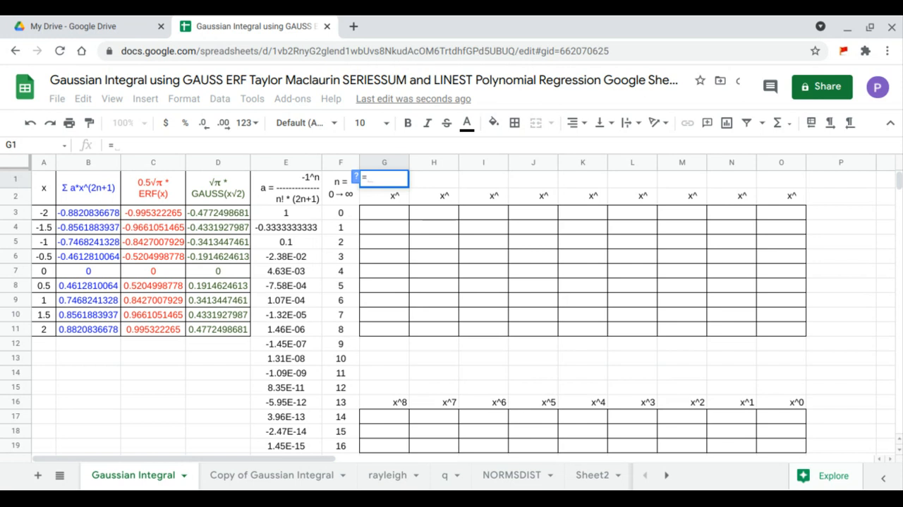
{"action": "type", "text": "tra"}
{"action": "key", "text": "Tab"}
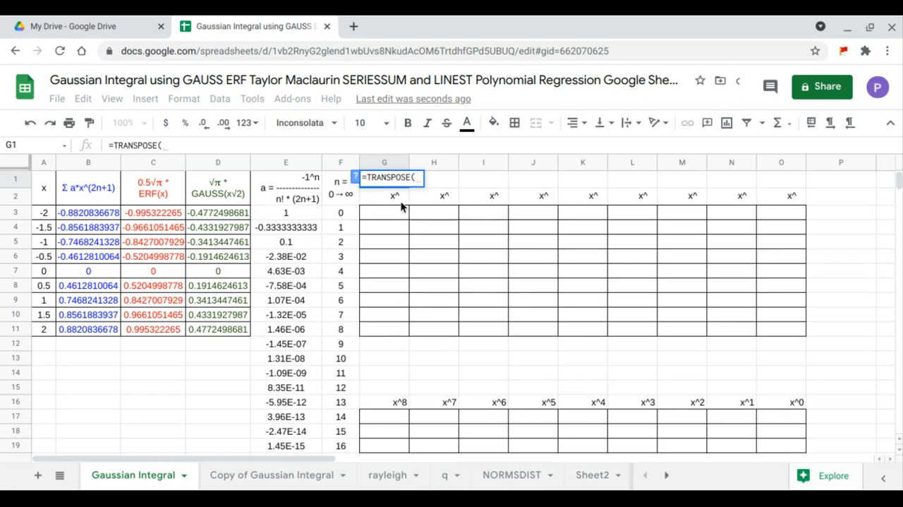
{"action": "left_click", "coordinate": [345, 214]}
{"action": "left_click_drag", "start_coordinate": [348, 221], "coordinate": [351, 328]}
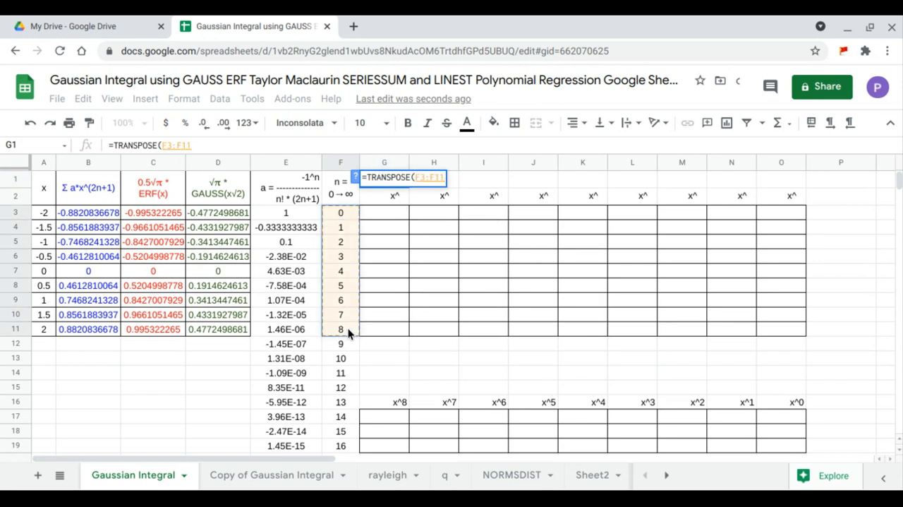
{"action": "key", "text": "Return"}
Step: Enter =ARRAYFORMULA(ARRAYFORMULA(A3:A11)^G1:O1) in G3 to build the matrix of x powers
{"action": "left_click", "coordinate": [395, 214]}
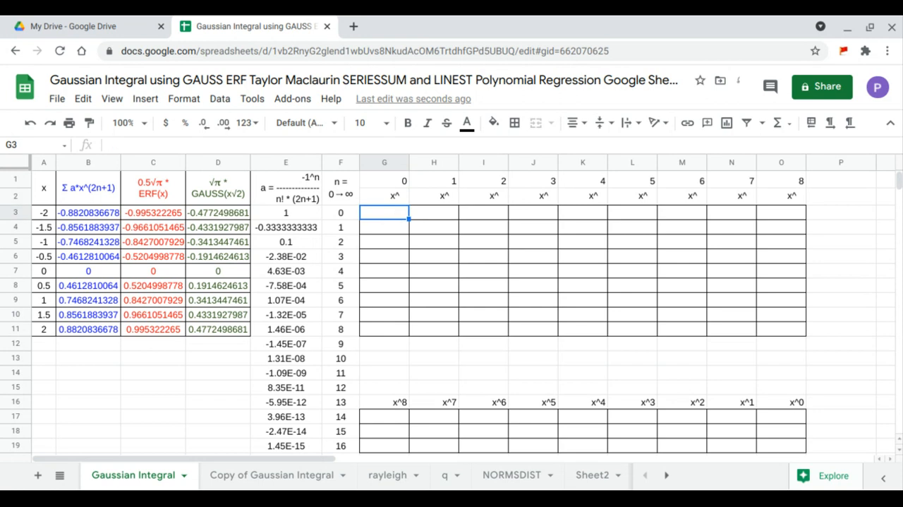
{"action": "double_click", "coordinate": [389, 214]}
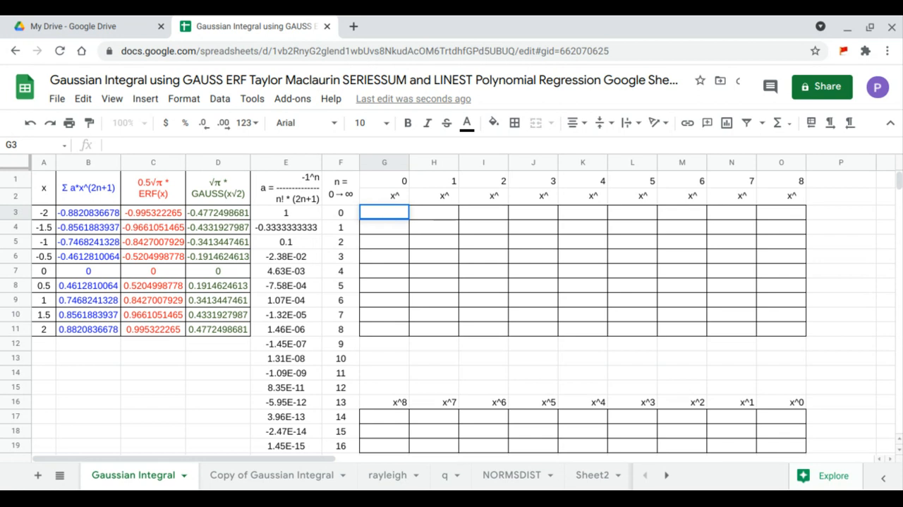
{"action": "type", "text": "=ar"}
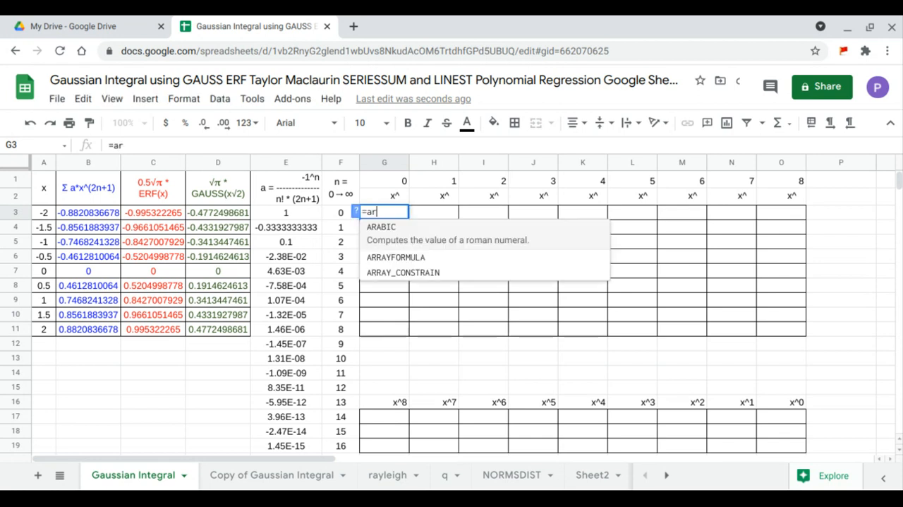
{"action": "key", "text": "Tab"}
{"action": "type", "text": "ar"}
{"action": "key", "text": "Tab"}
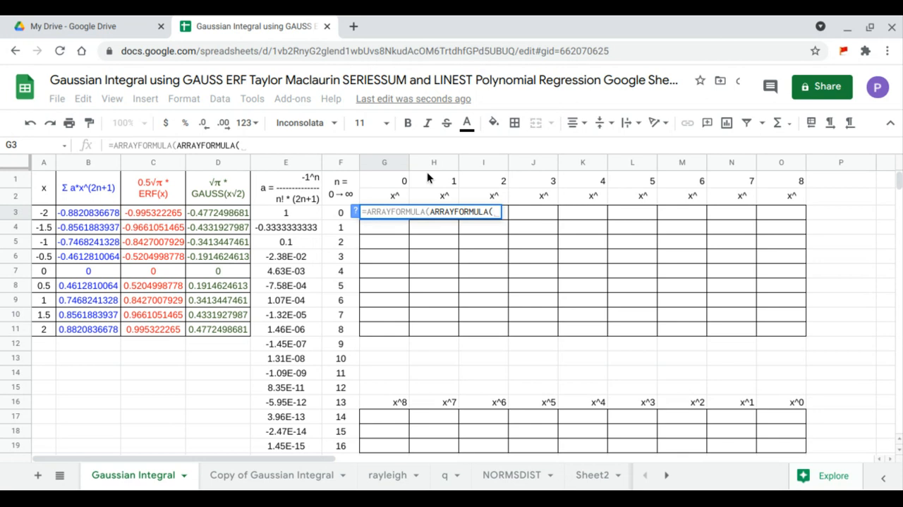
{"action": "left_click_drag", "start_coordinate": [44, 212], "coordinate": [59, 334]}
{"action": "type", "text": ")^"}
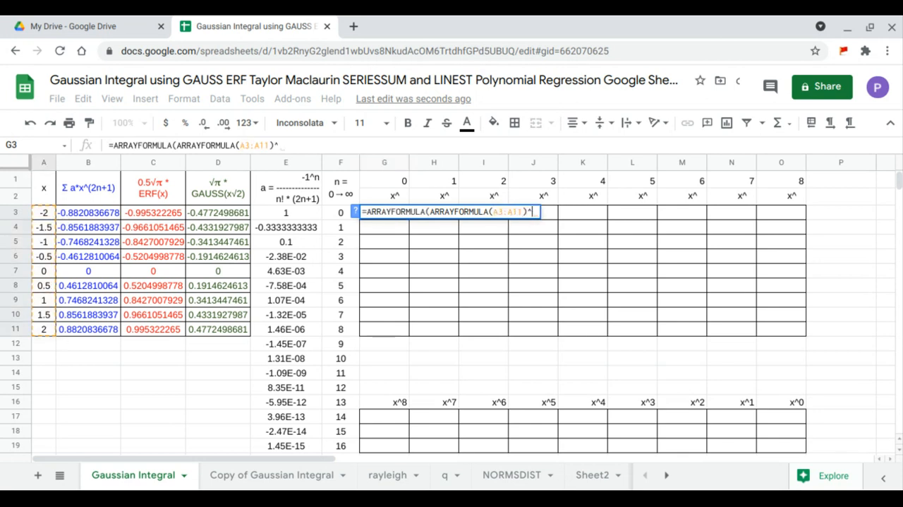
{"action": "left_click_drag", "start_coordinate": [399, 182], "coordinate": [769, 187]}
{"action": "key", "text": "Return"}
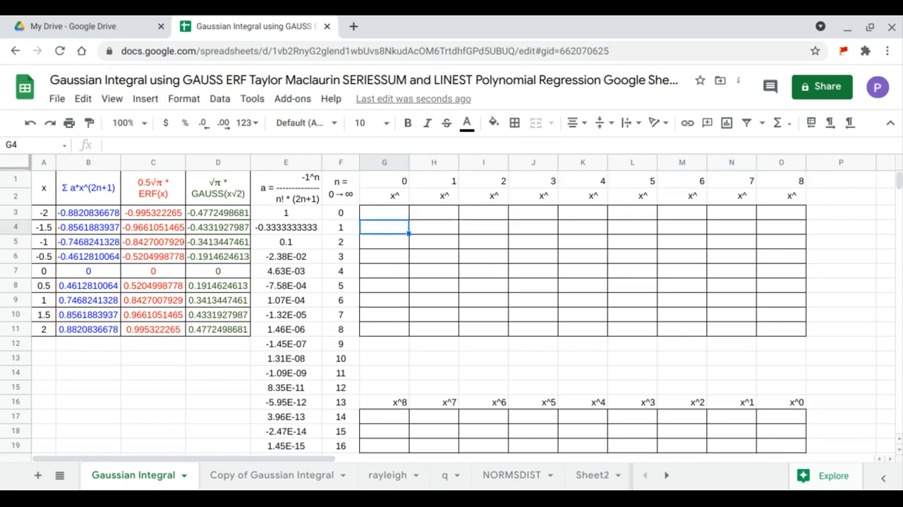
Step: Enter =LINEST(B3:B11,H3:O11) in G17 to fit a polynomial to the series column
{"action": "left_click", "coordinate": [392, 414]}
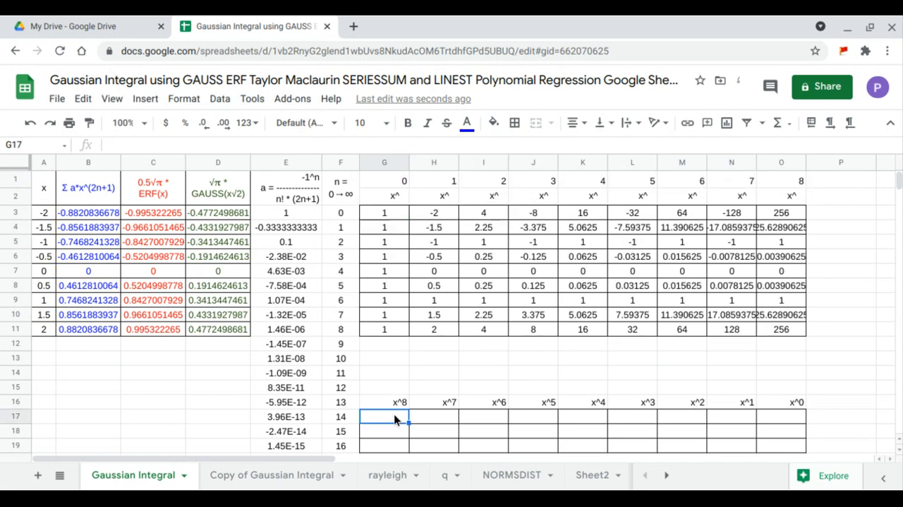
{"action": "type", "text": "=LINEST("}
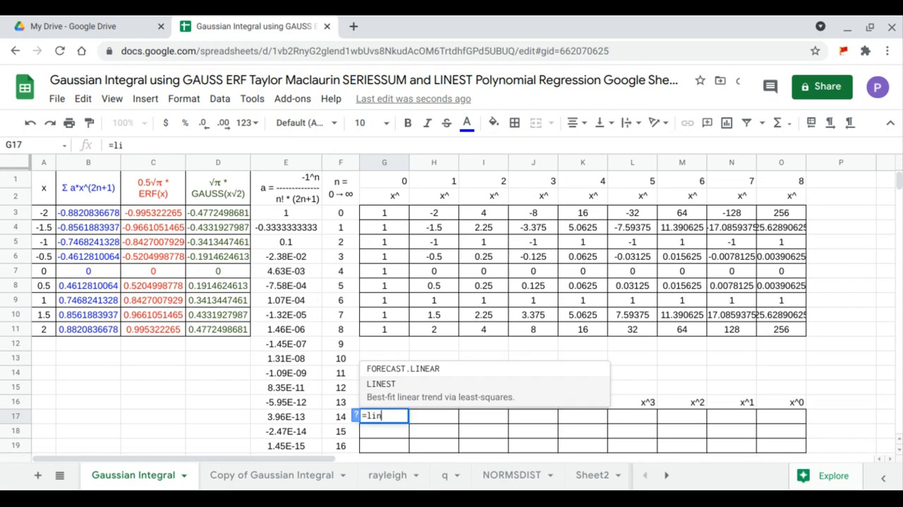
{"action": "left_click_drag", "start_coordinate": [103, 213], "coordinate": [105, 326]}
{"action": "type", "text": ","}
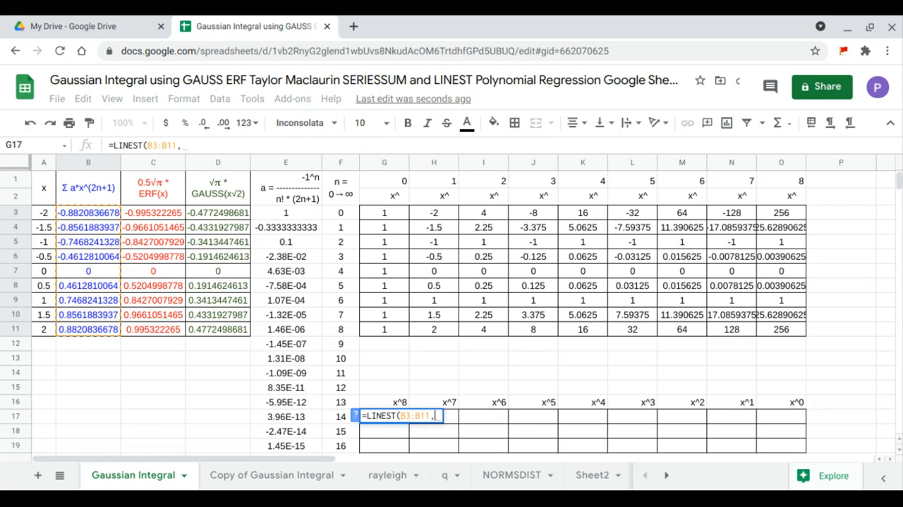
{"action": "left_click_drag", "start_coordinate": [445, 214], "coordinate": [760, 319]}
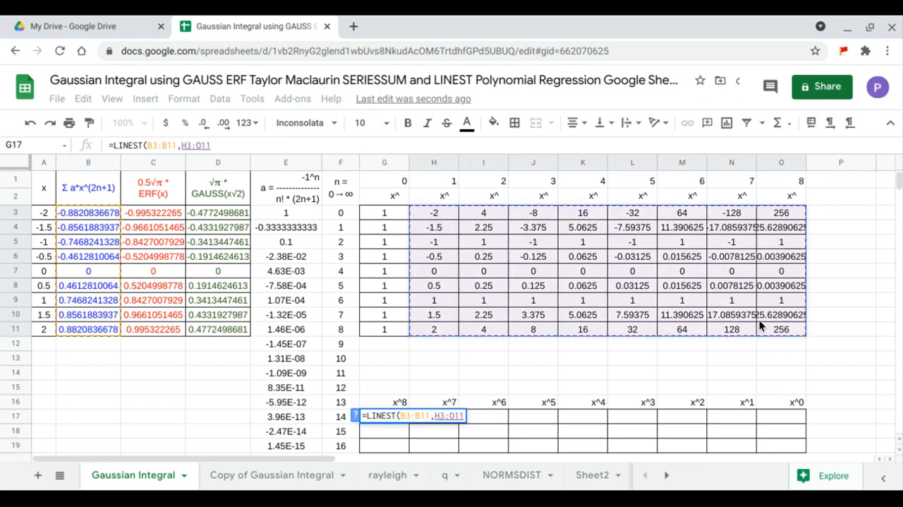
{"action": "key", "text": "Return"}
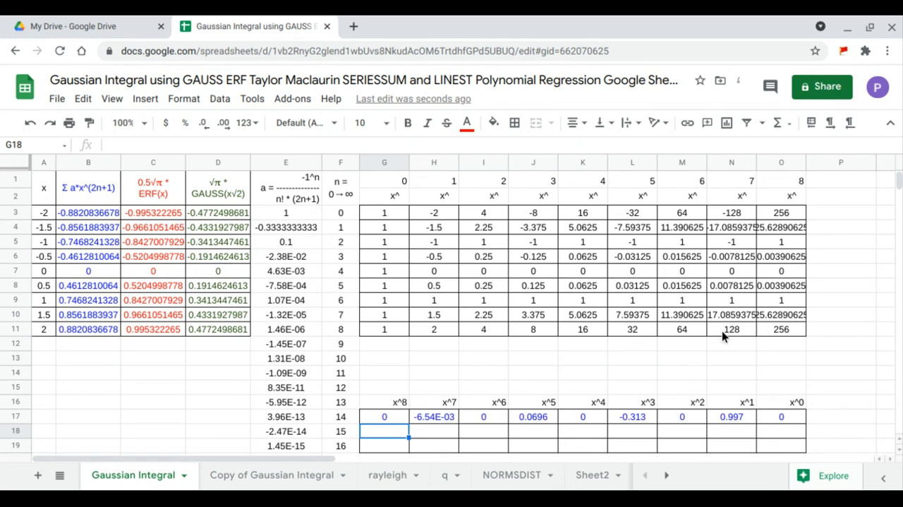
Step: Enter =LINEST(C3:C10,H3:O11) in G18 for the ERF column
{"action": "double_click", "coordinate": [392, 430]}
{"action": "type", "text": "=lin"}
{"action": "key", "text": "Tab"}
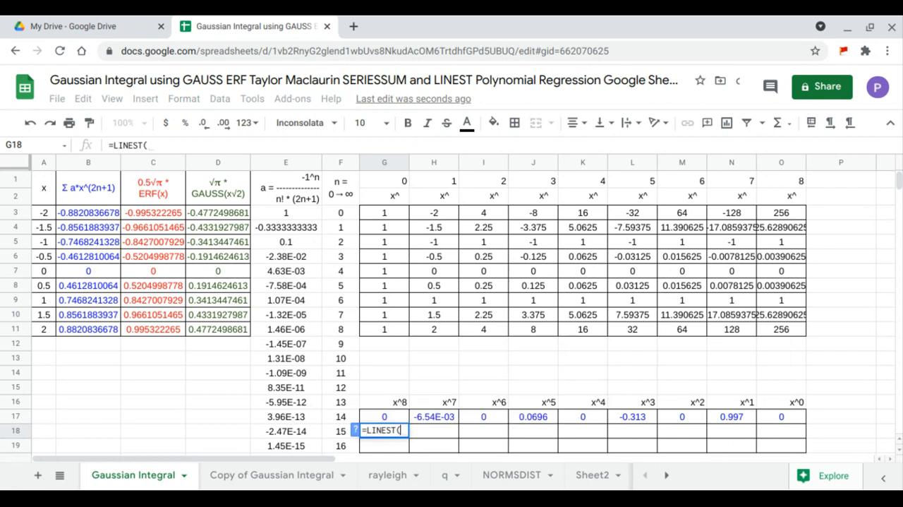
{"action": "left_click_drag", "start_coordinate": [163, 210], "coordinate": [166, 305]}
{"action": "type", "text": ","}
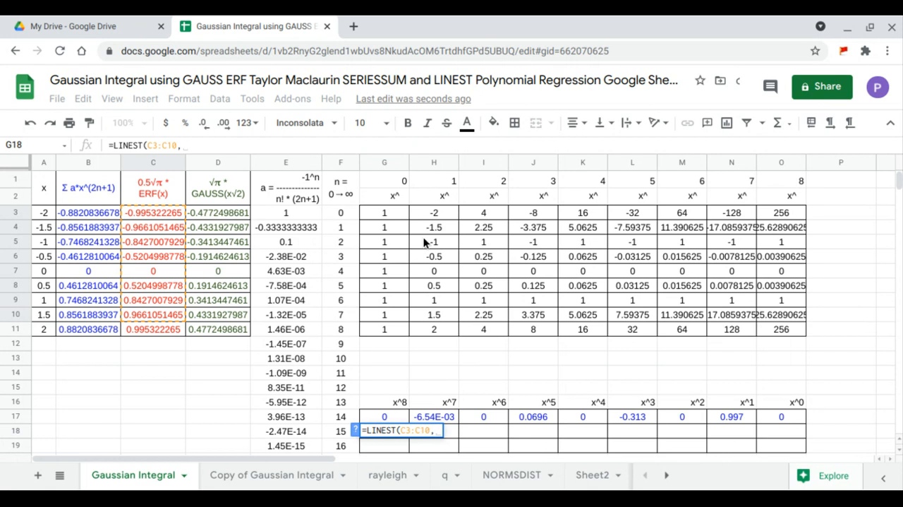
{"action": "left_click_drag", "start_coordinate": [438, 212], "coordinate": [749, 323]}
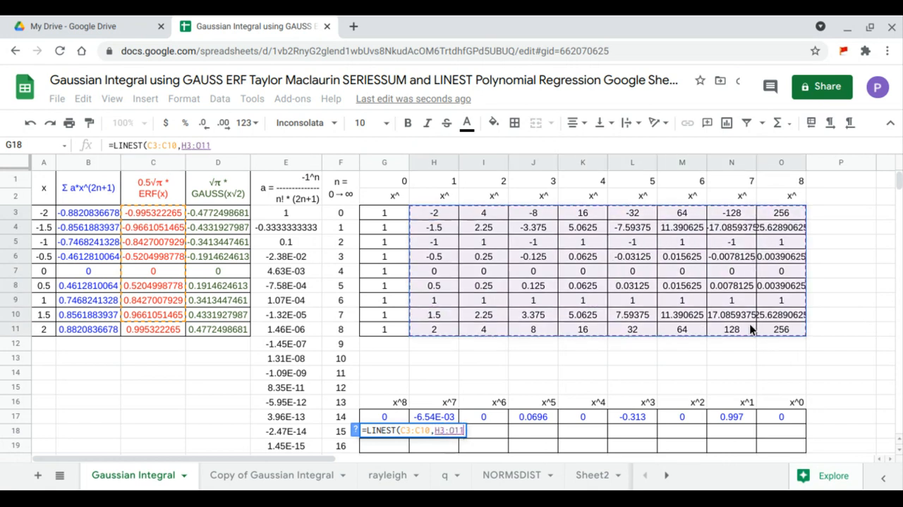
{"action": "key", "text": "Return"}
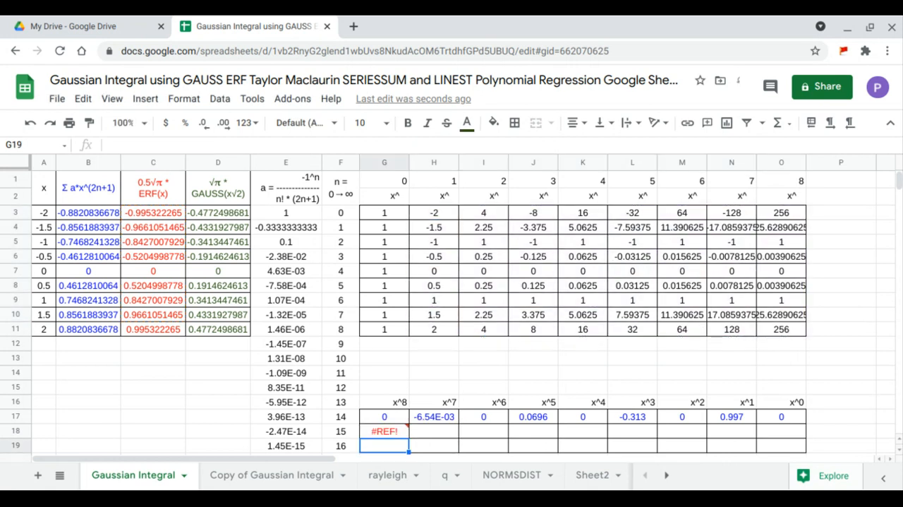
Step: Correct the formula in G18 so its first range is C3:C11
{"action": "left_click", "coordinate": [398, 430]}
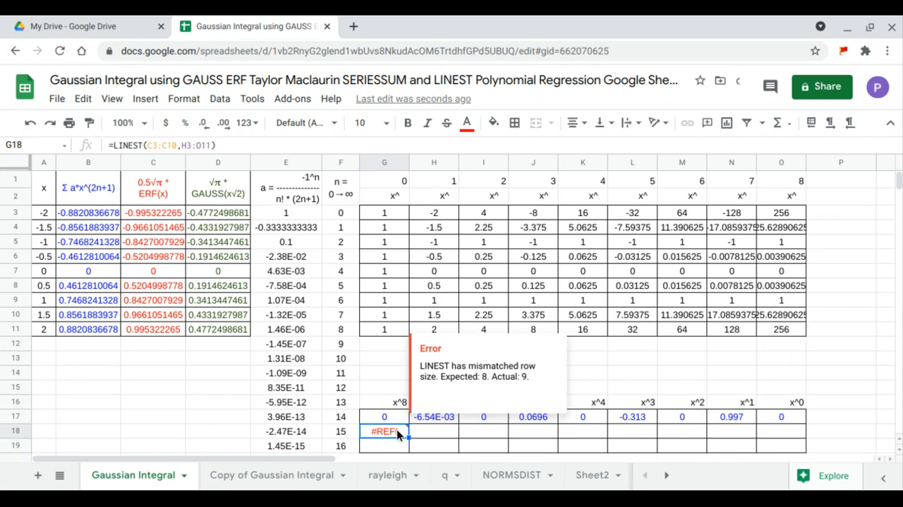
{"action": "left_click", "coordinate": [204, 145]}
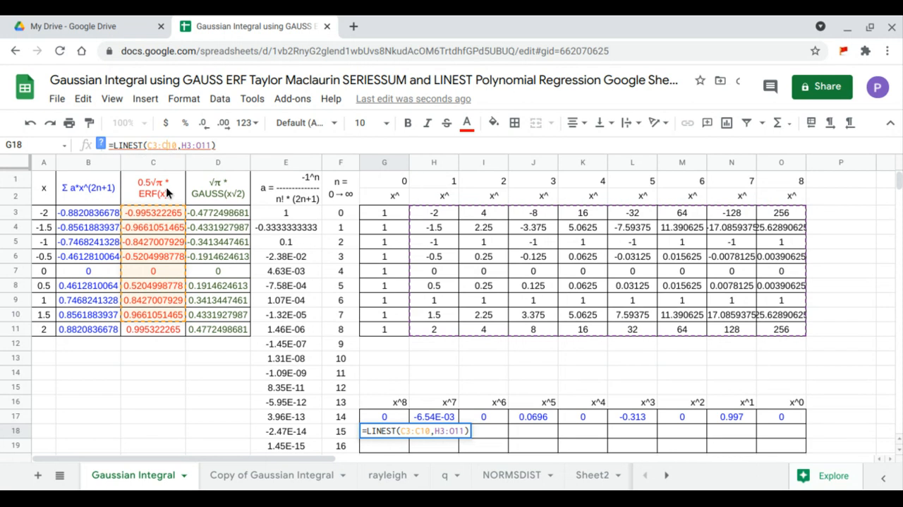
{"action": "left_click", "coordinate": [174, 145]}
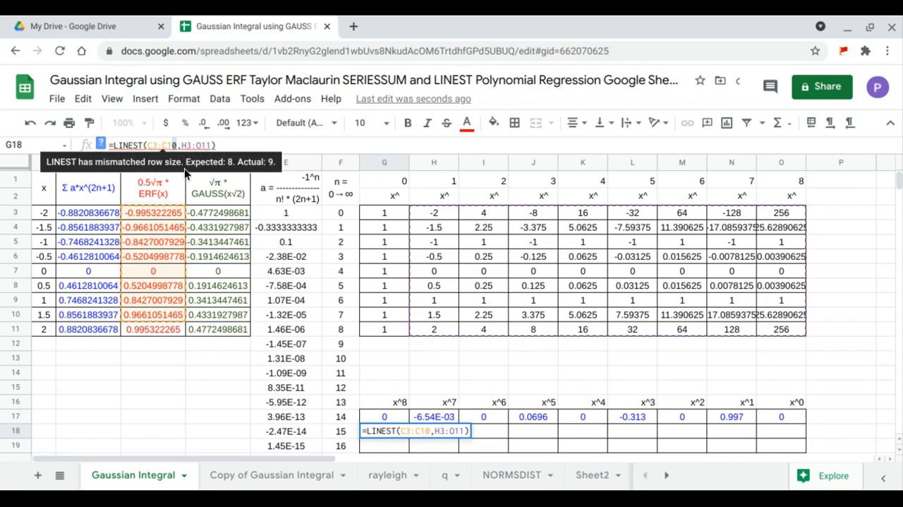
{"action": "key", "text": "BackSpace"}
{"action": "type", "text": "1"}
{"action": "key", "text": "Return"}
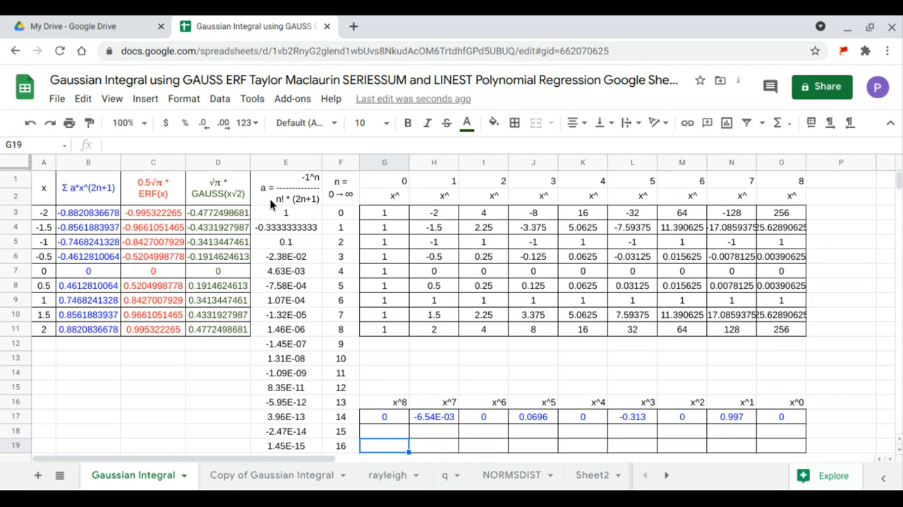
Step: Enter =LINEST(D3:D11,H3:O11) in G19 to fit a polynomial to the GAUSS column
{"action": "type", "text": "=lin"}
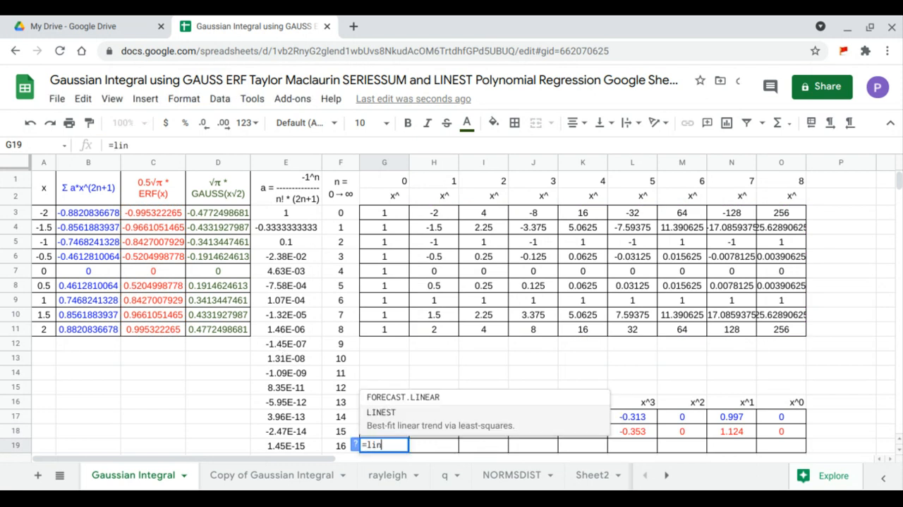
{"action": "key", "text": "Tab"}
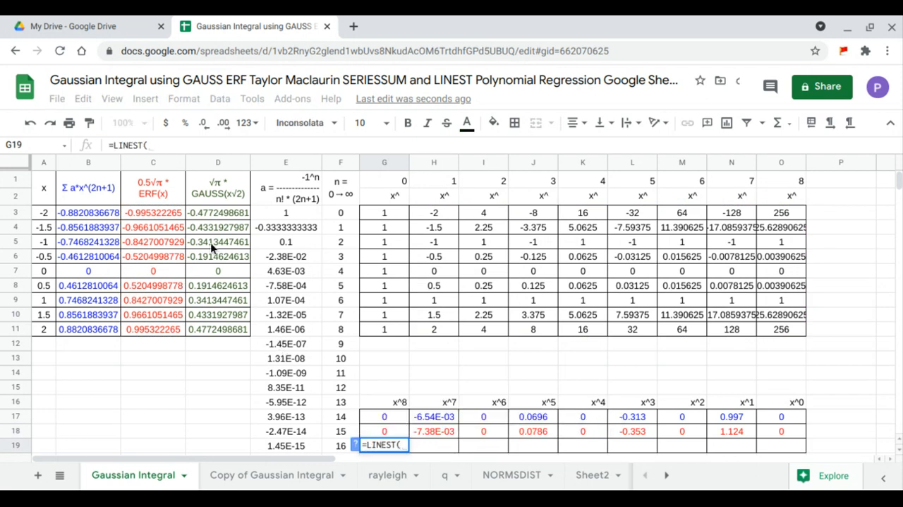
{"action": "left_click_drag", "start_coordinate": [222, 219], "coordinate": [216, 329]}
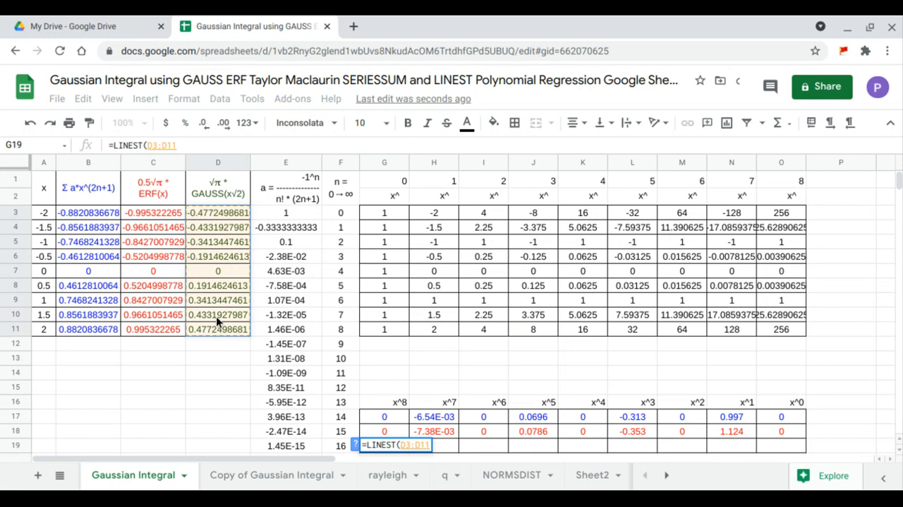
{"action": "type", "text": ","}
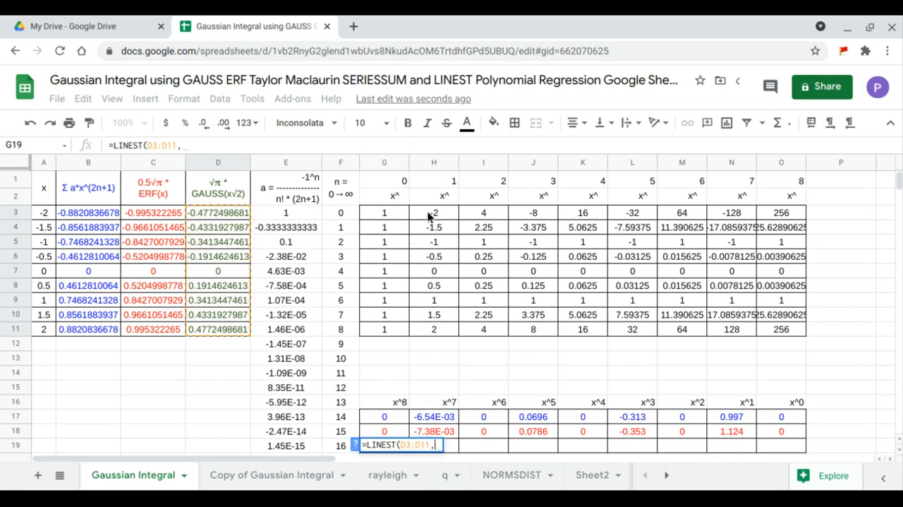
{"action": "left_click_drag", "start_coordinate": [432, 214], "coordinate": [758, 312]}
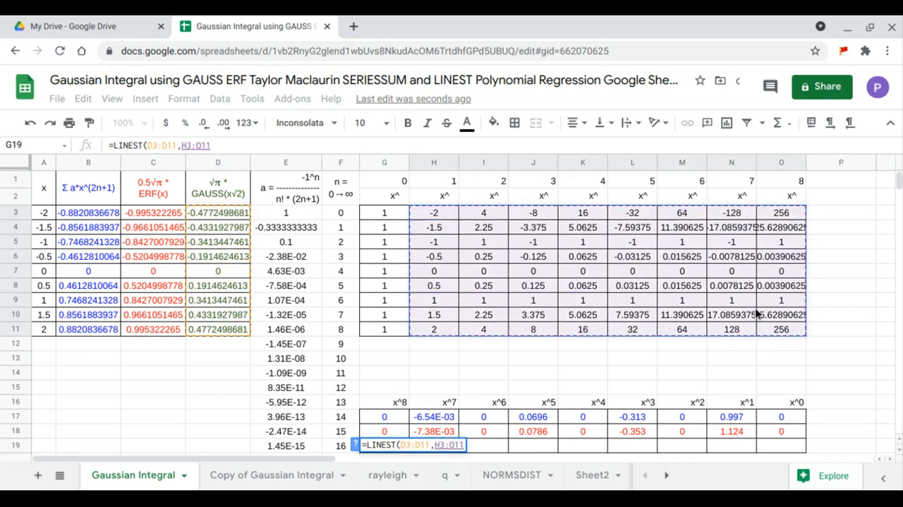
{"action": "key", "text": "Return"}
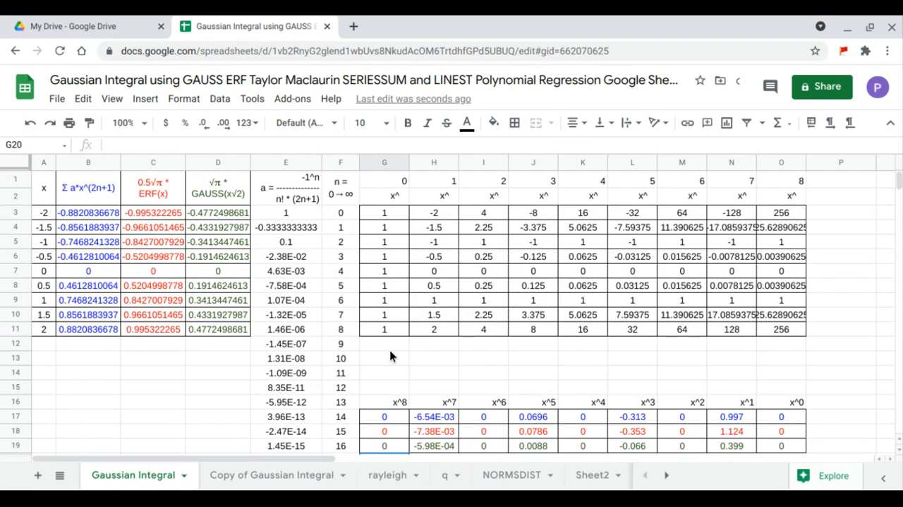
Step: Insert a chart from the data in A1:D11
{"action": "left_click_drag", "start_coordinate": [405, 417], "coordinate": [764, 438]}
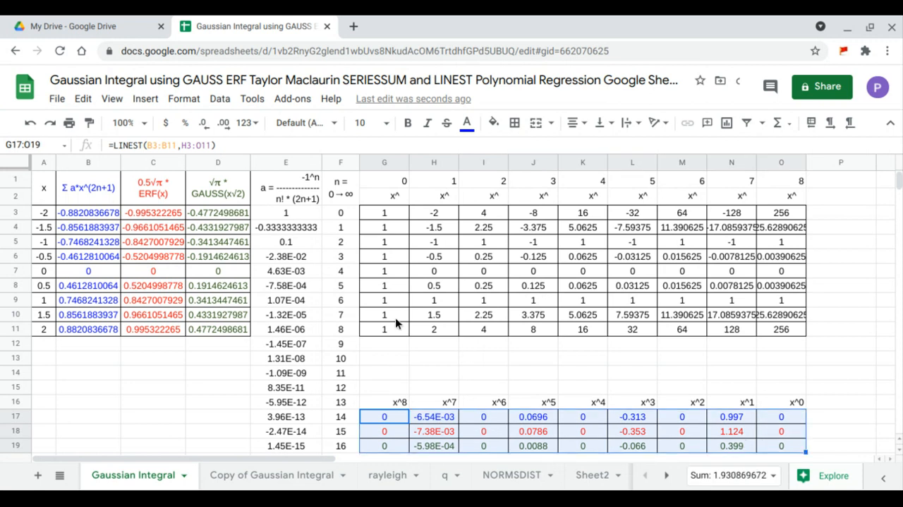
{"action": "left_click_drag", "start_coordinate": [44, 188], "coordinate": [205, 329]}
{"action": "left_click", "coordinate": [145, 99]}
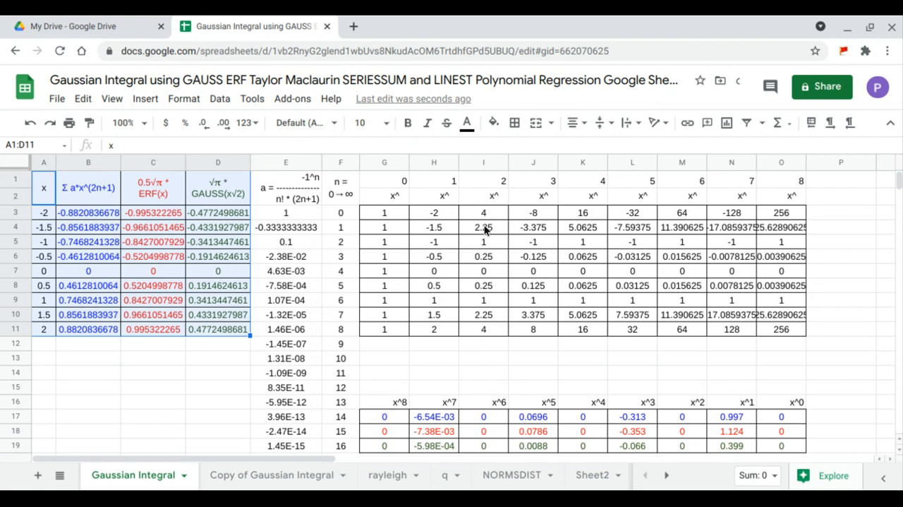
{"action": "key", "text": "alt+F1"}
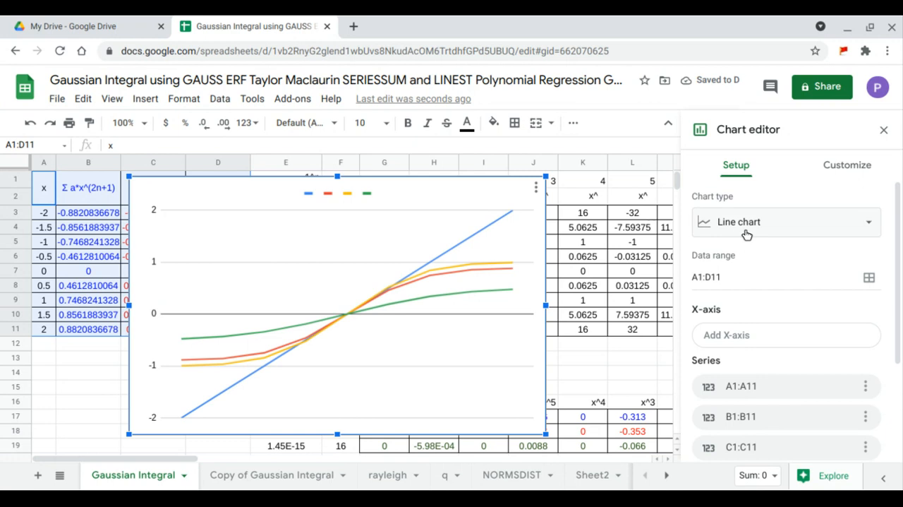
Step: Change the chart type to Scatter chart and open the chart customization options
{"action": "left_click", "coordinate": [745, 231]}
{"action": "scroll", "coordinate": [742, 285], "scroll_direction": "down", "scroll_amount": 5}
{"action": "scroll", "coordinate": [741, 291], "scroll_direction": "down", "scroll_amount": 3}
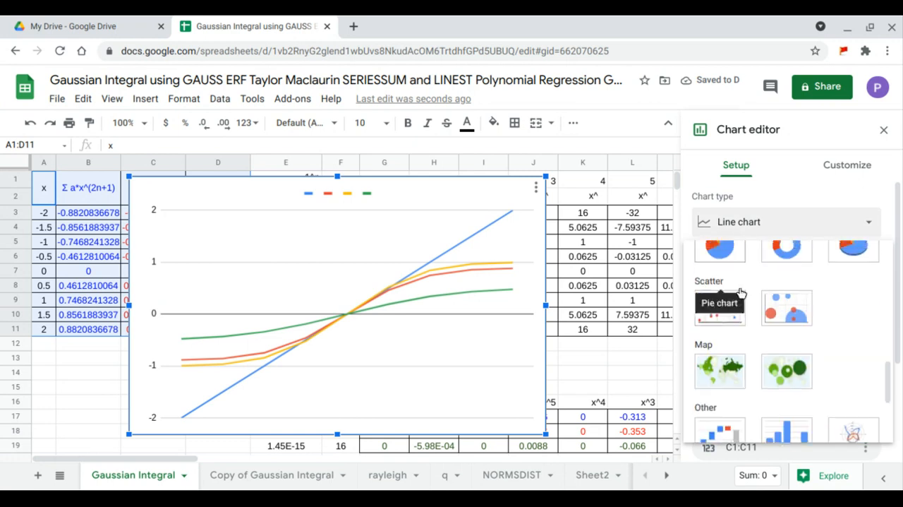
{"action": "left_click", "coordinate": [730, 302]}
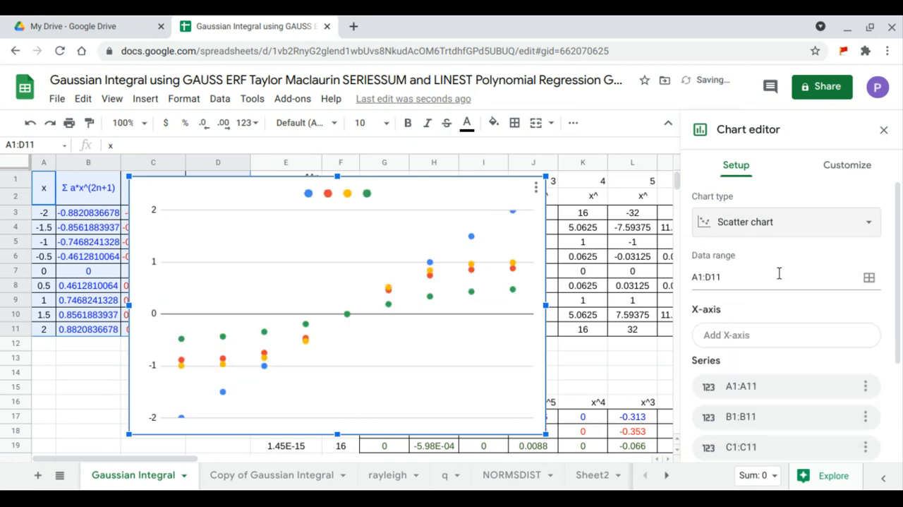
{"action": "left_click", "coordinate": [841, 172]}
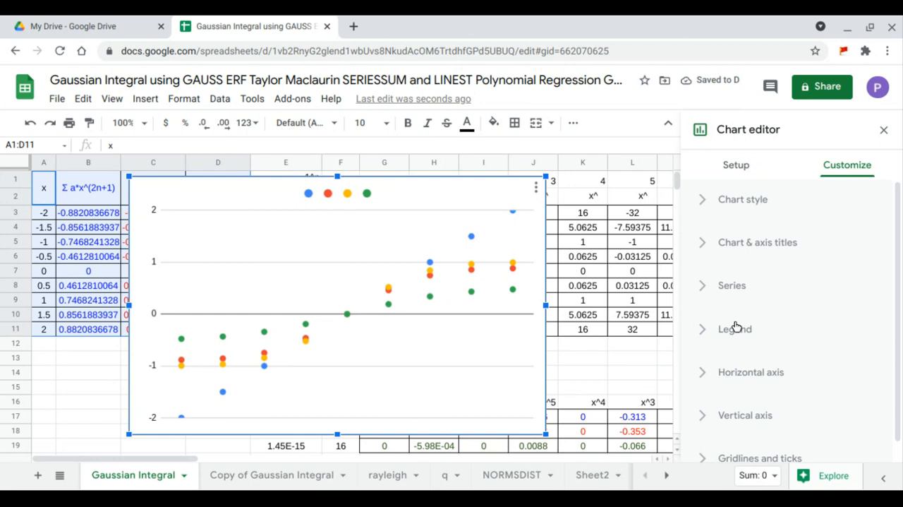
Step: Add polynomial trendlines of degree 8 to all chart series
{"action": "left_click", "coordinate": [734, 286]}
{"action": "scroll", "coordinate": [736, 285], "scroll_direction": "down", "scroll_amount": 5}
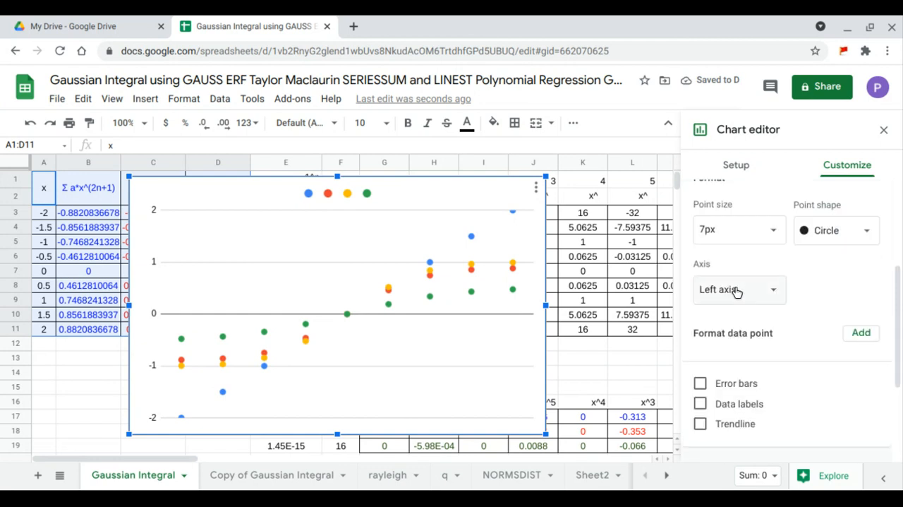
{"action": "left_click", "coordinate": [731, 311]}
{"action": "scroll", "coordinate": [731, 308], "scroll_direction": "down", "scroll_amount": 1}
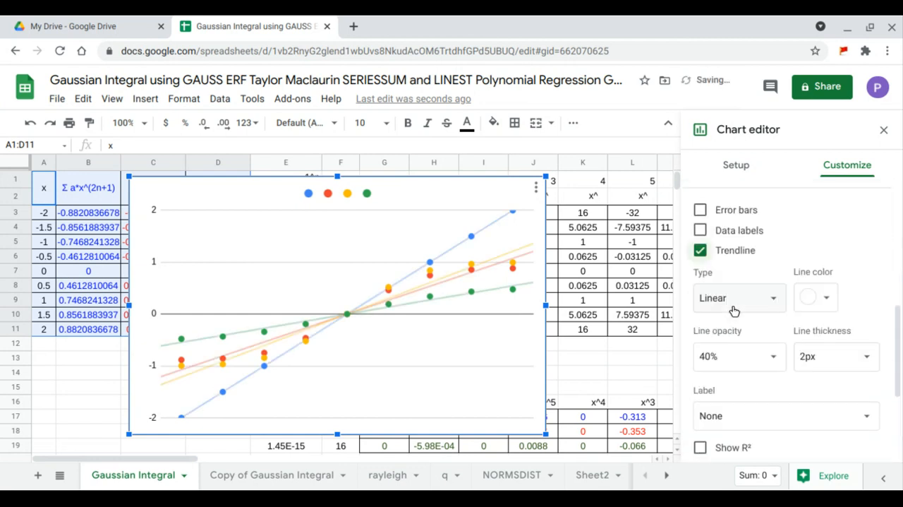
{"action": "left_click", "coordinate": [768, 299]}
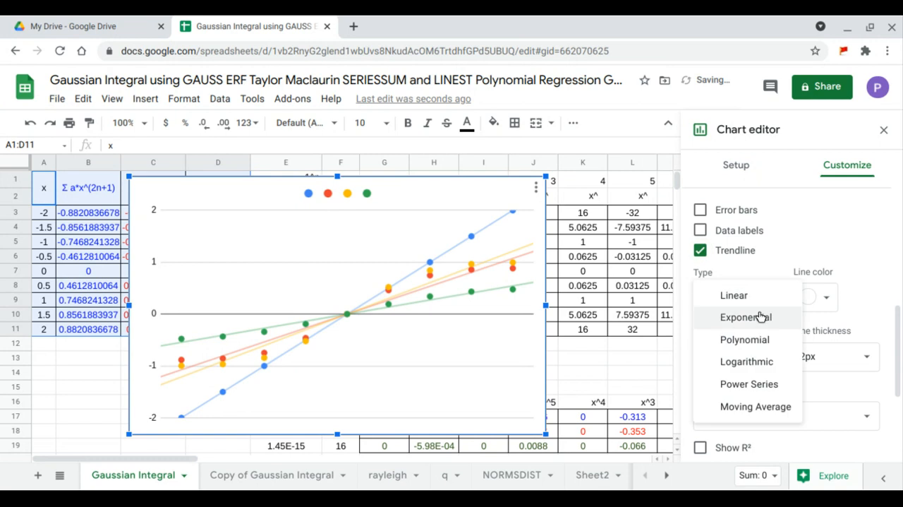
{"action": "left_click", "coordinate": [748, 341]}
{"action": "scroll", "coordinate": [750, 336], "scroll_direction": "down", "scroll_amount": 1}
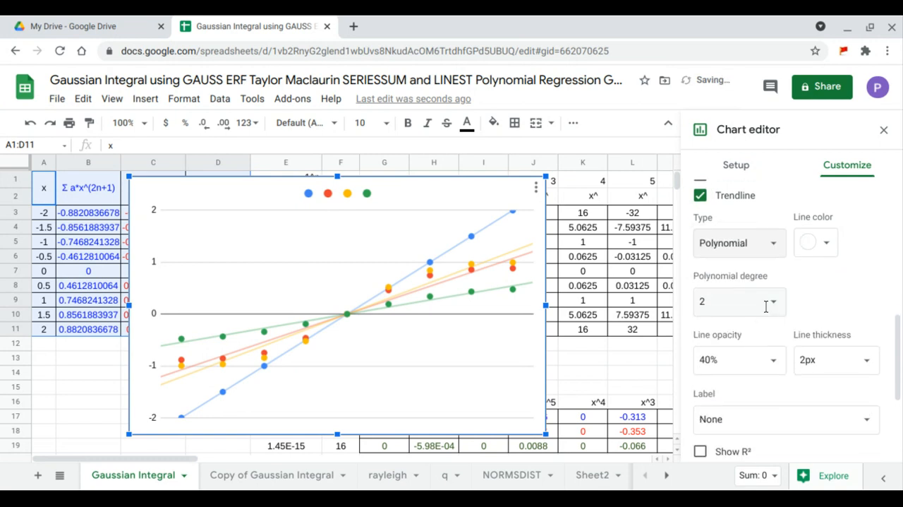
{"action": "left_click", "coordinate": [762, 302]}
{"action": "left_click", "coordinate": [730, 420]}
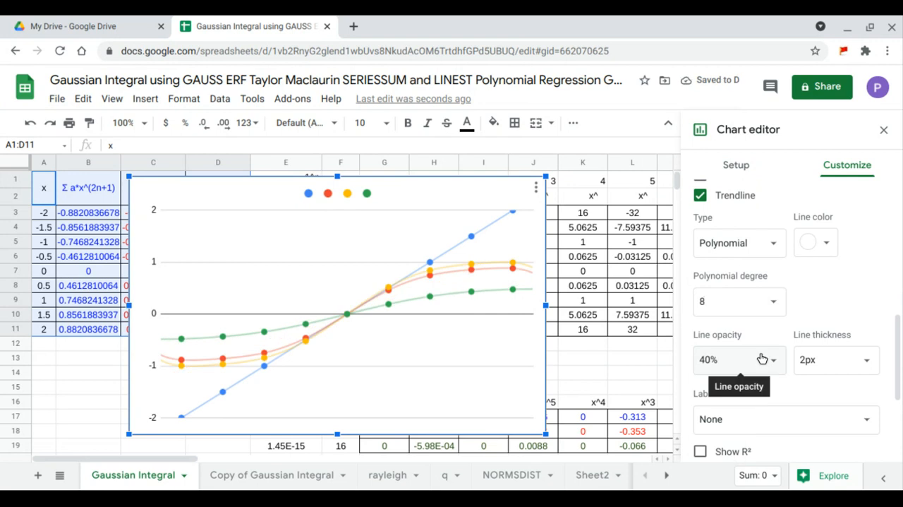
Step: In the chart setup, use column A as labels and row 1 as headers
{"action": "left_click", "coordinate": [738, 174]}
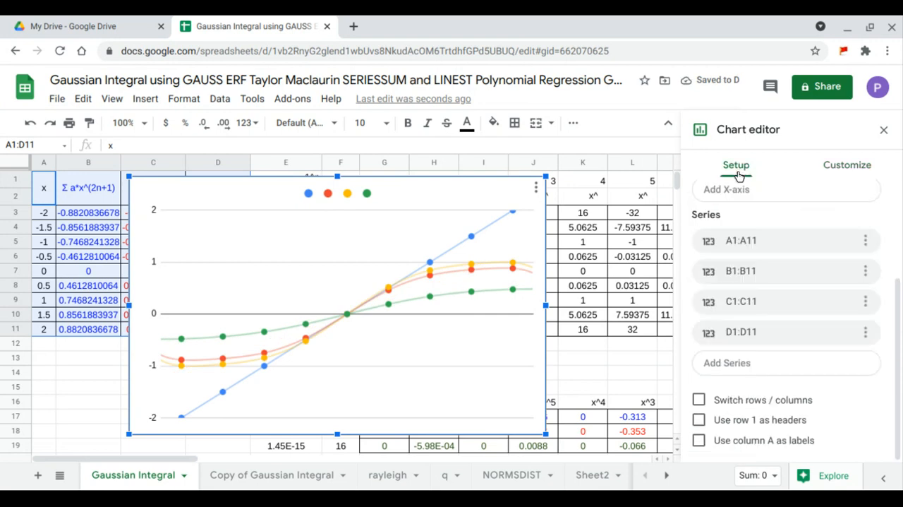
{"action": "left_click", "coordinate": [700, 440]}
{"action": "left_click", "coordinate": [700, 430]}
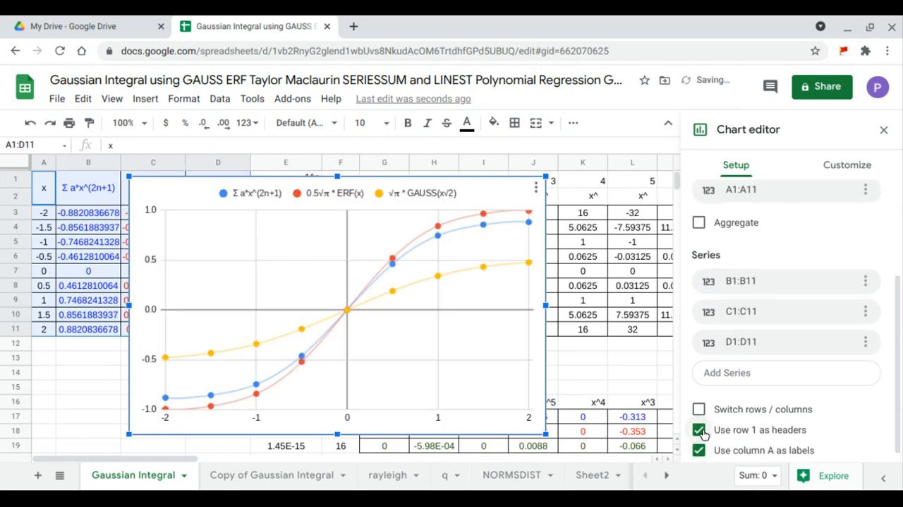
Step: Set the trendline label to Use Equation
{"action": "left_click", "coordinate": [827, 164]}
{"action": "scroll", "coordinate": [774, 273], "scroll_direction": "down", "scroll_amount": 2}
{"action": "scroll", "coordinate": [774, 273], "scroll_direction": "down", "scroll_amount": 1}
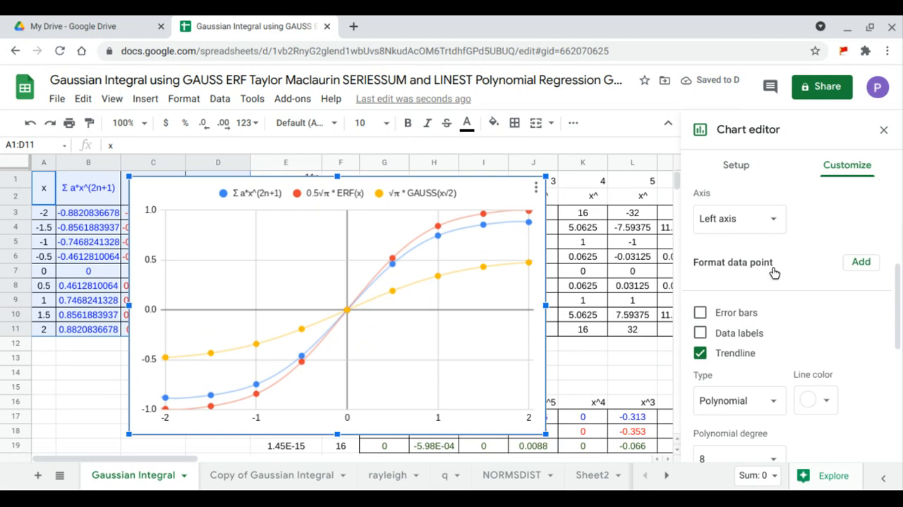
{"action": "scroll", "coordinate": [774, 273], "scroll_direction": "down", "scroll_amount": 2}
{"action": "scroll", "coordinate": [776, 296], "scroll_direction": "down", "scroll_amount": 2}
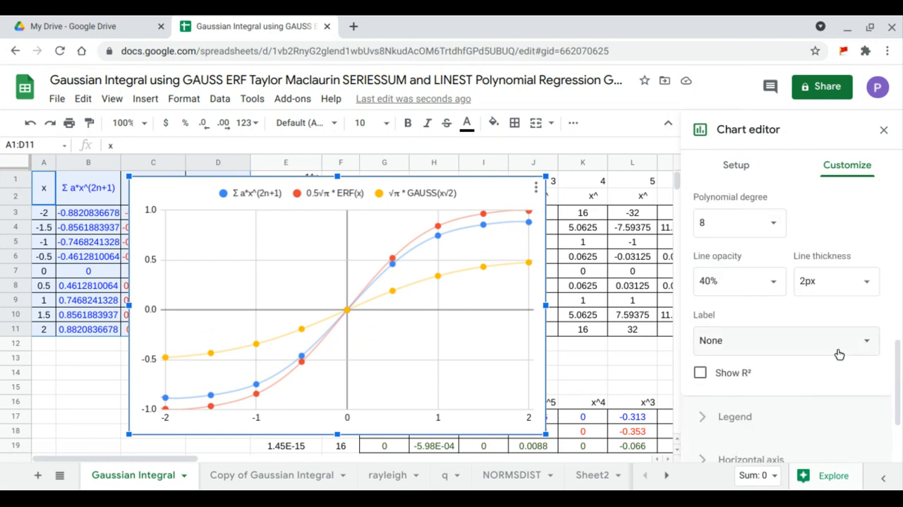
{"action": "left_click", "coordinate": [840, 346]}
{"action": "left_click", "coordinate": [746, 380]}
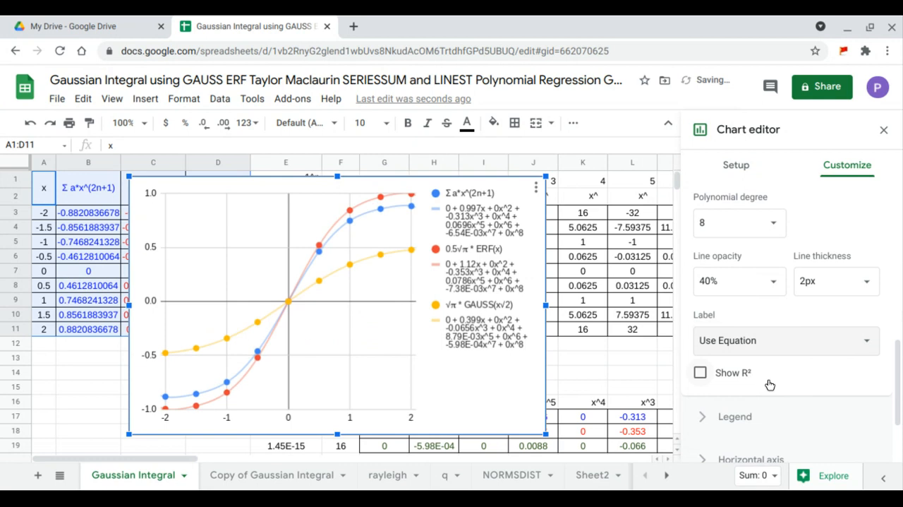
Step: Move the chart legend position to Bottom
{"action": "scroll", "coordinate": [774, 386], "scroll_direction": "down", "scroll_amount": 1}
{"action": "left_click", "coordinate": [758, 357]}
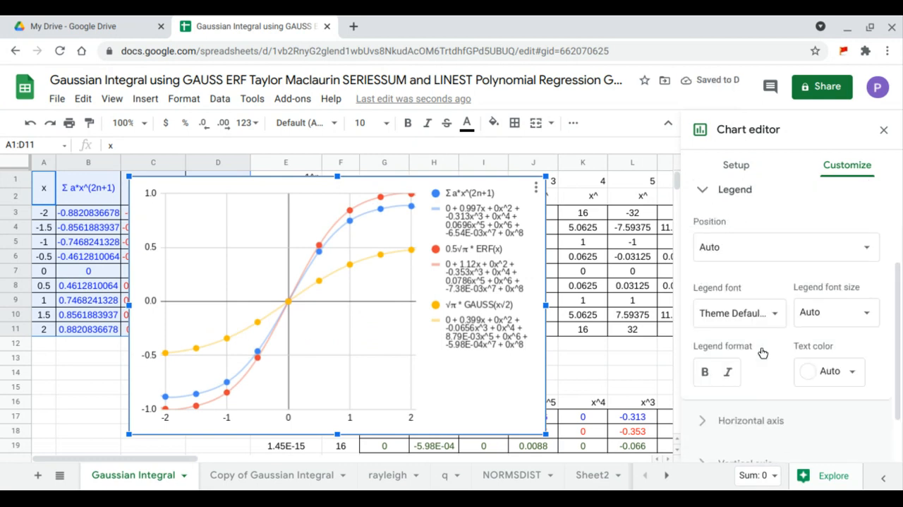
{"action": "scroll", "coordinate": [762, 348], "scroll_direction": "up", "scroll_amount": 2}
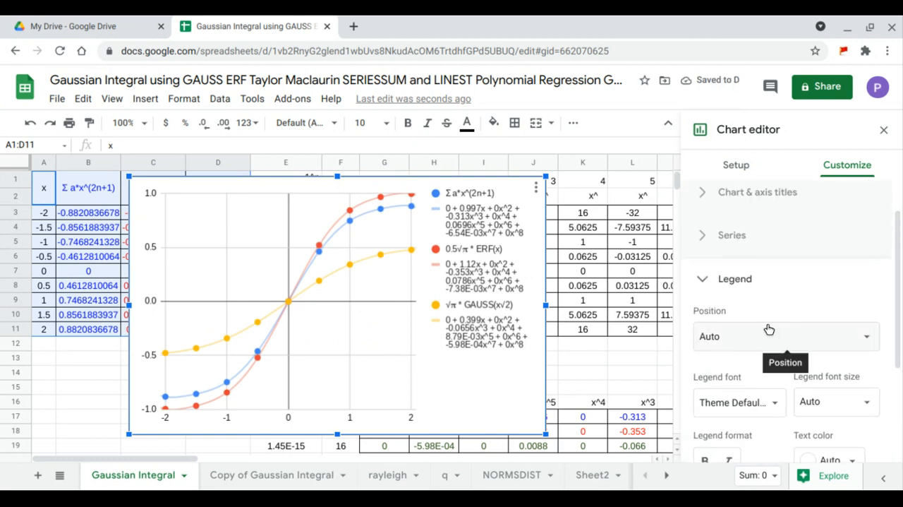
{"action": "left_click", "coordinate": [769, 329]}
{"action": "left_click", "coordinate": [757, 224]}
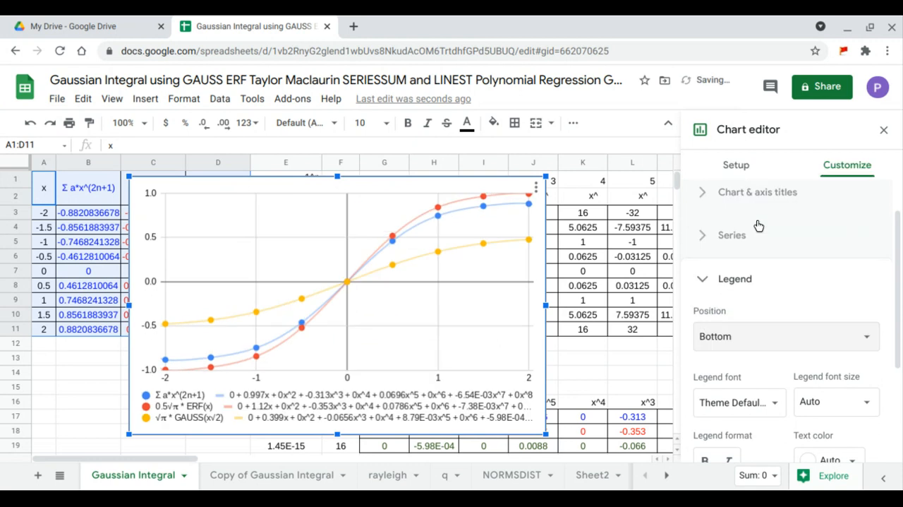
Step: Color the √π * GAUSS(x√2) series green and close the chart editor
{"action": "scroll", "coordinate": [762, 233], "scroll_direction": "up", "scroll_amount": 1}
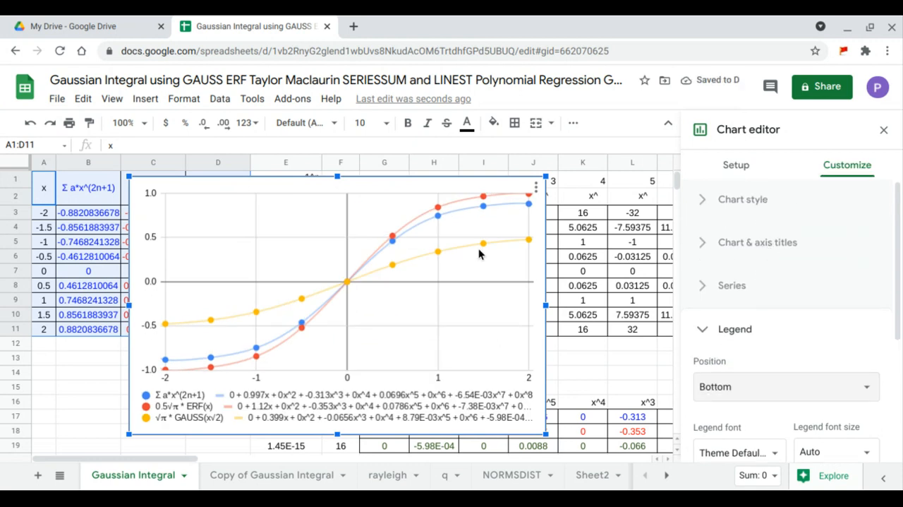
{"action": "left_click", "coordinate": [744, 289]}
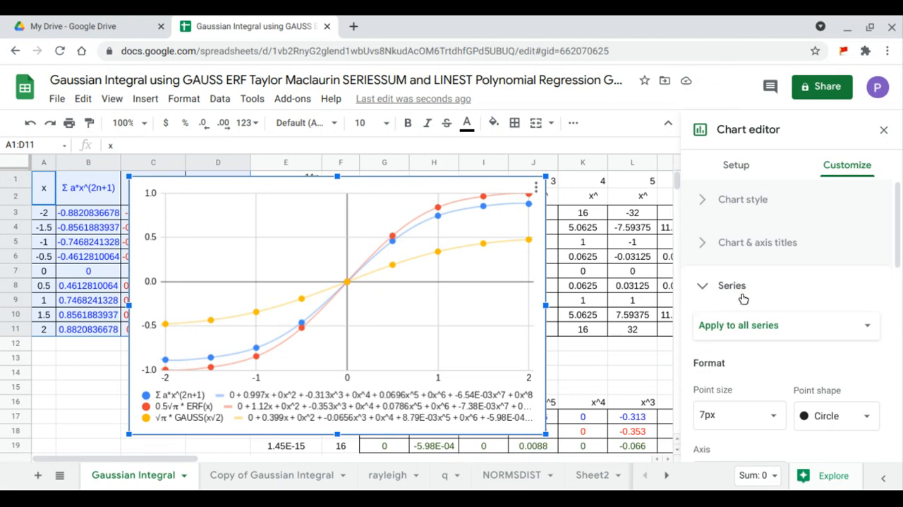
{"action": "left_click", "coordinate": [747, 321]}
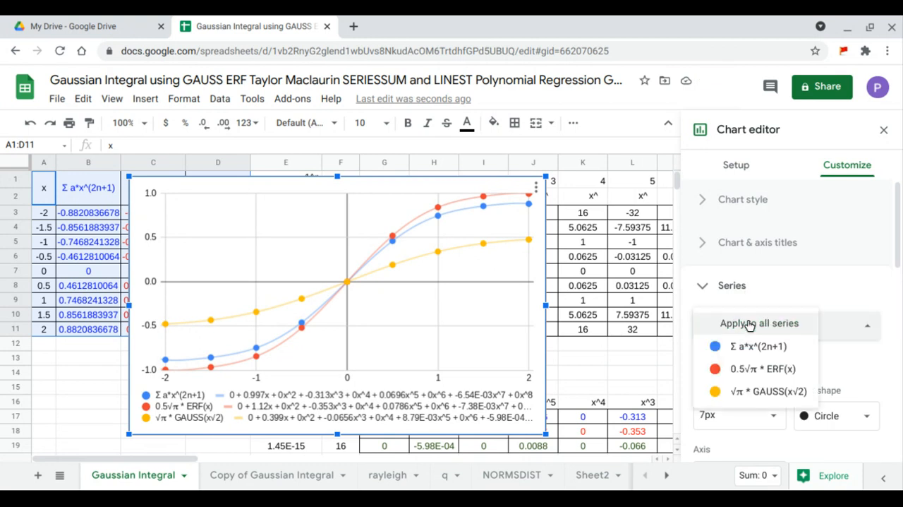
{"action": "left_click", "coordinate": [751, 392]}
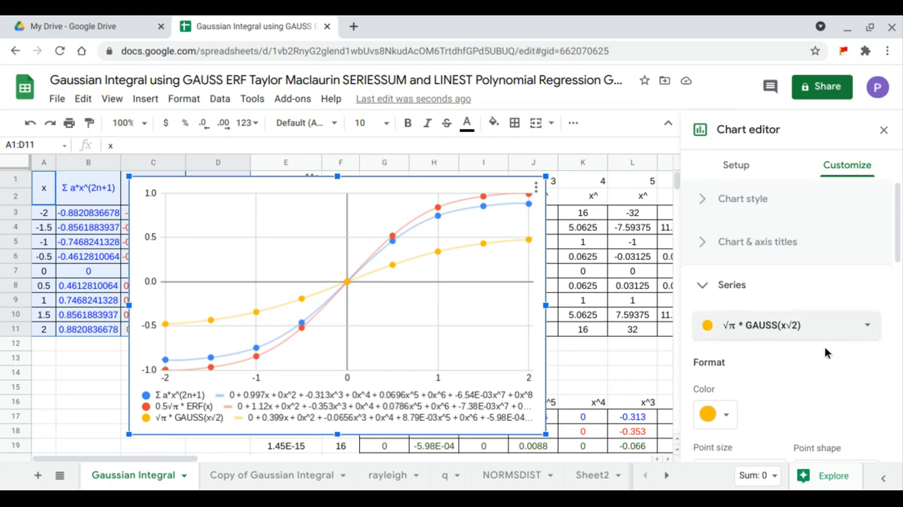
{"action": "scroll", "coordinate": [825, 346], "scroll_direction": "down", "scroll_amount": 1}
{"action": "left_click", "coordinate": [721, 346]}
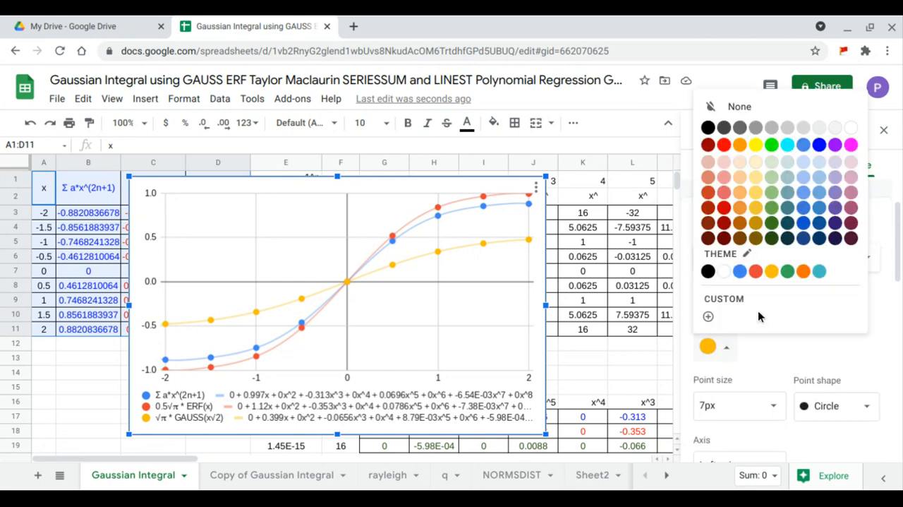
{"action": "left_click", "coordinate": [787, 271]}
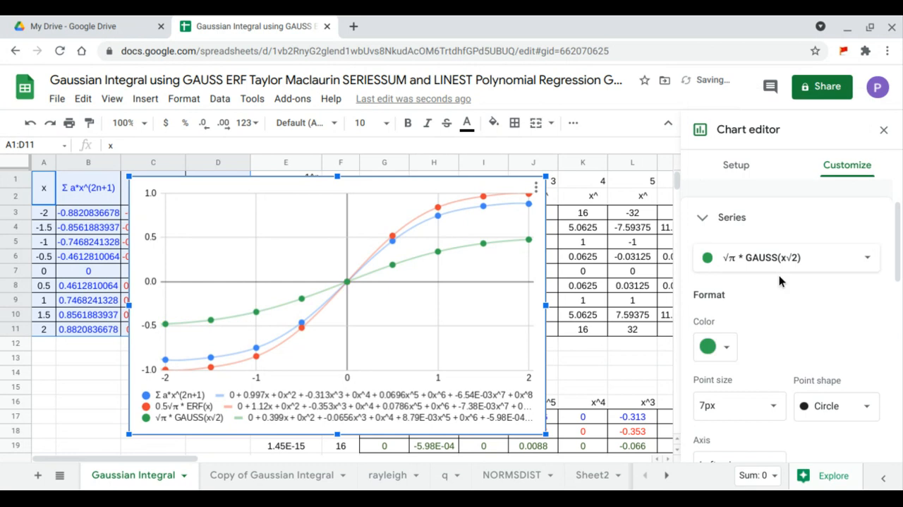
{"action": "left_click", "coordinate": [882, 131]}
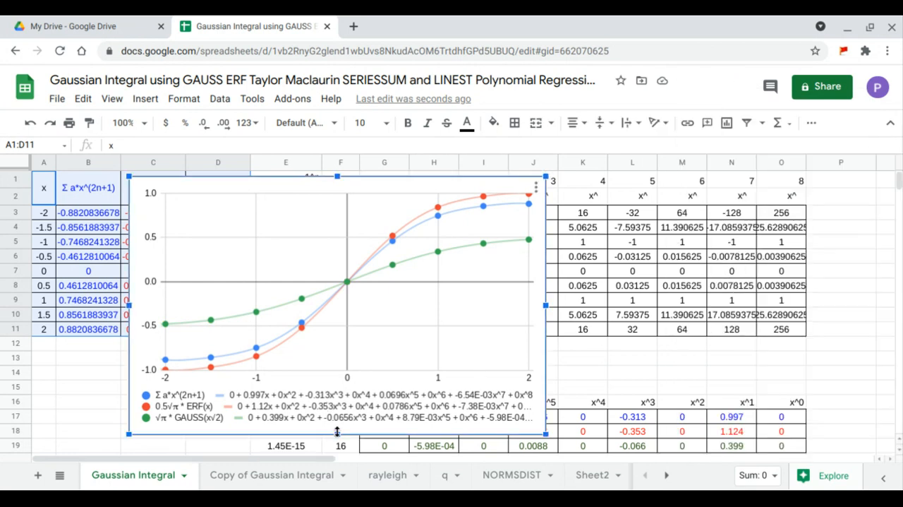
Step: Shrink the chart's height, move it beside the data columns and widen it to column O
{"action": "left_click_drag", "start_coordinate": [337, 432], "coordinate": [339, 392]}
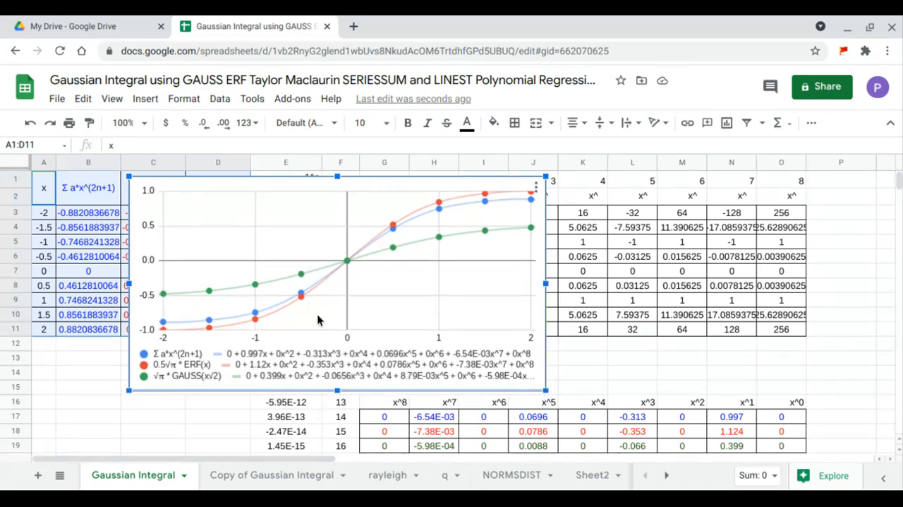
{"action": "left_click_drag", "start_coordinate": [317, 320], "coordinate": [430, 318]}
{"action": "left_click_drag", "start_coordinate": [496, 300], "coordinate": [618, 298]}
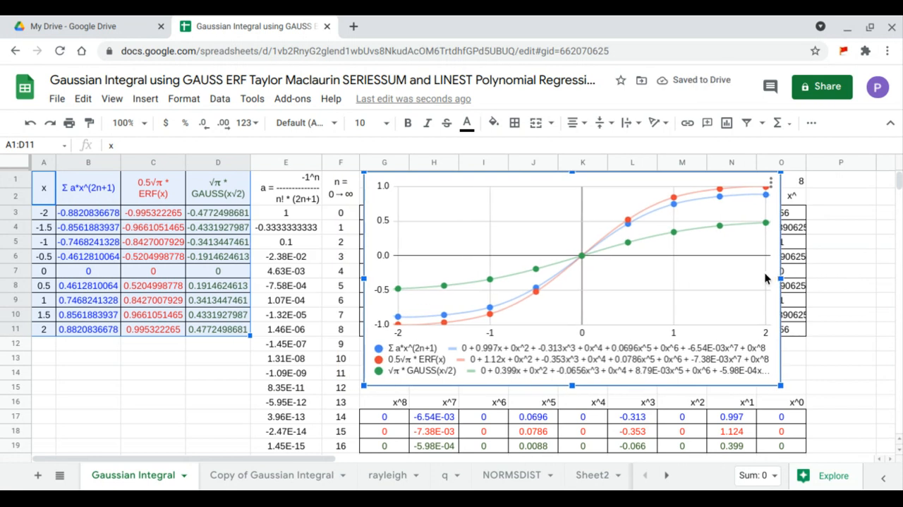
{"action": "left_click_drag", "start_coordinate": [779, 277], "coordinate": [818, 279]}
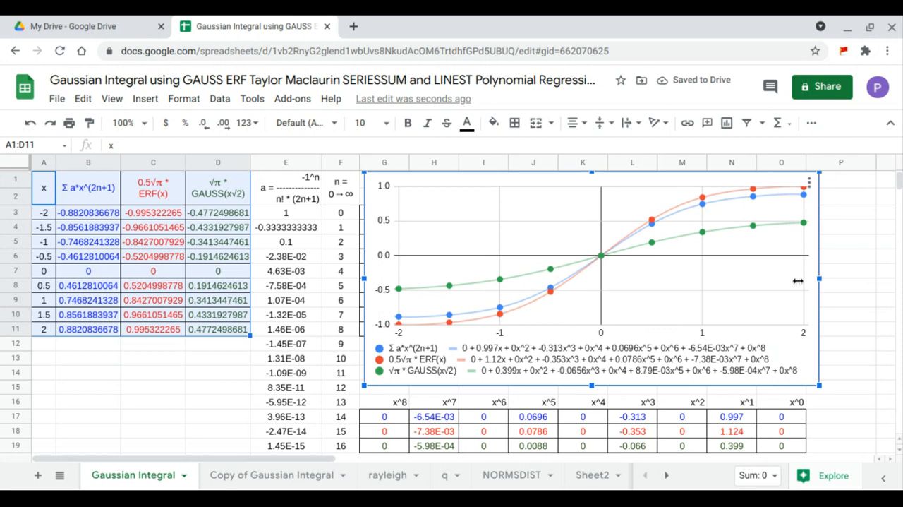
Step: Change the formula in C3 to =ARRAYFORMULA(0.5*ERF(A3:A11))
{"action": "left_click", "coordinate": [174, 216]}
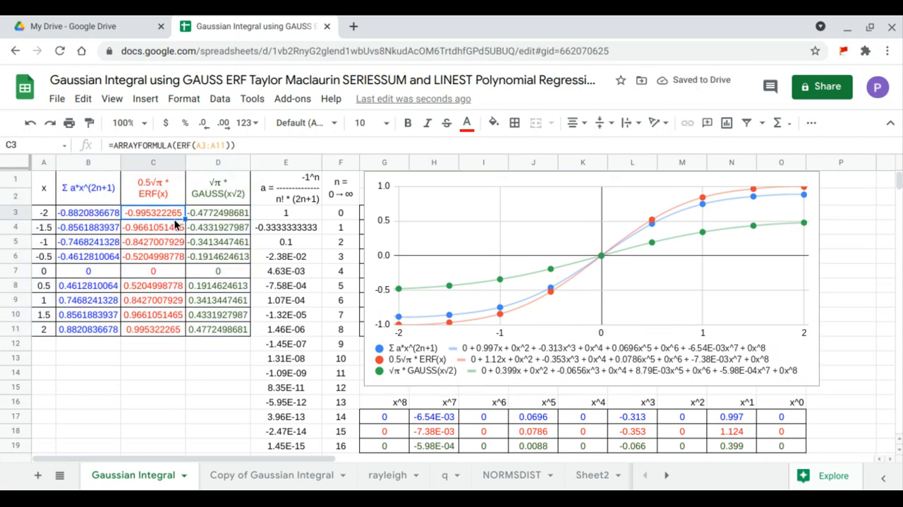
{"action": "left_click", "coordinate": [175, 145]}
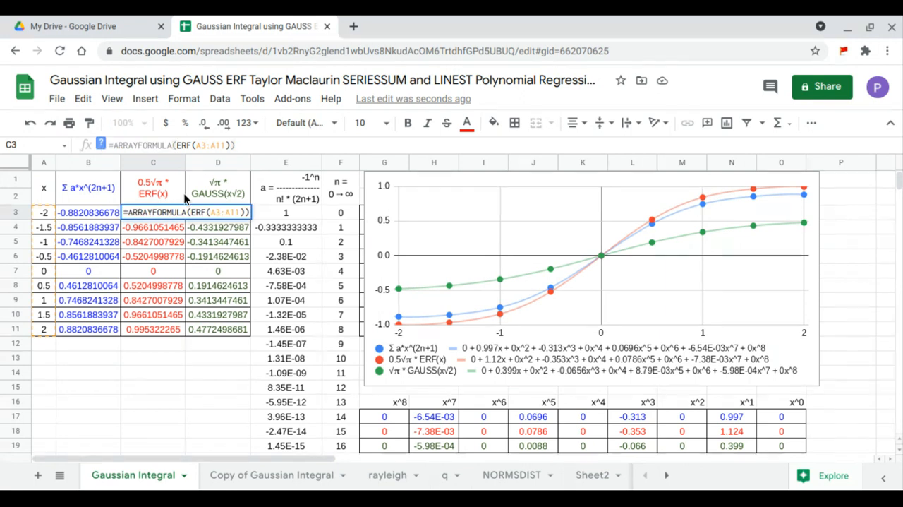
{"action": "type", "text": "0."}
{"action": "type", "text": "5√π *"}
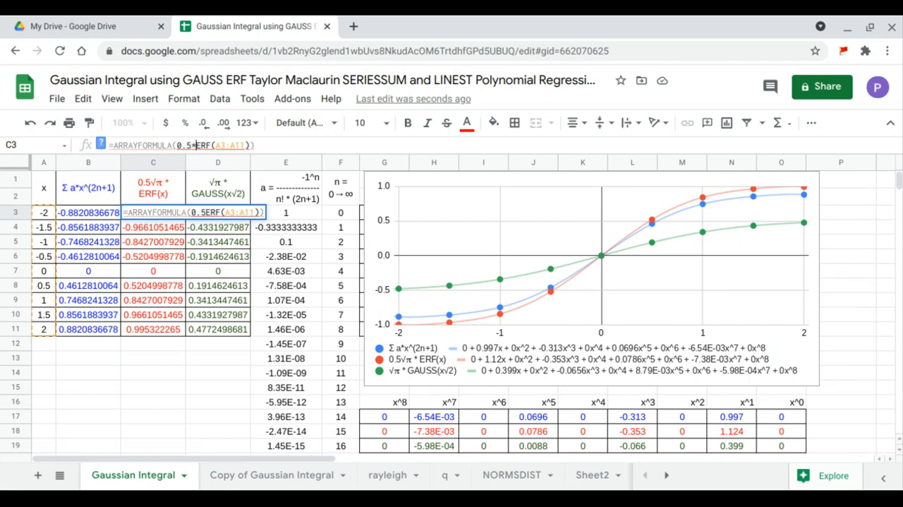
{"action": "key", "text": "Return"}
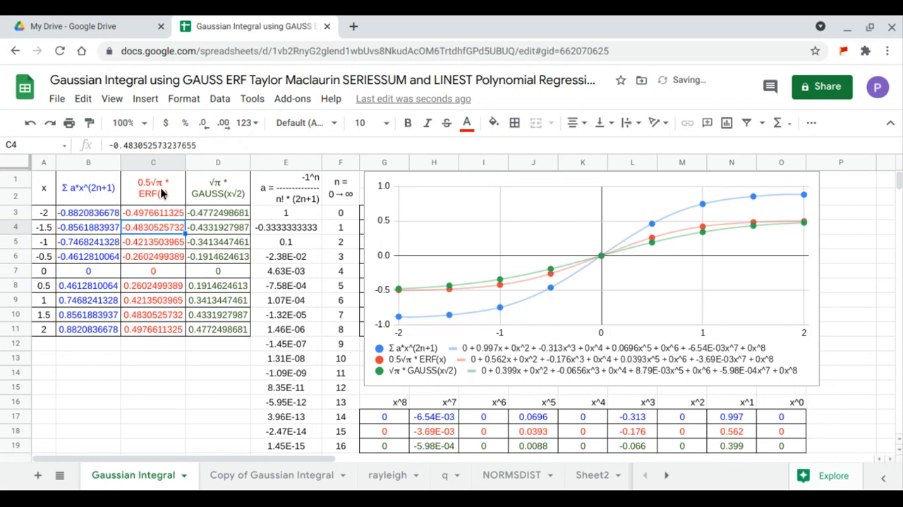
Step: Insert SQRTPI(1) into the C3 formula so it becomes =ARRAYFORMULA(0.5*SQRTPI(1)*ERF(A3:A11))
{"action": "left_click", "coordinate": [141, 215]}
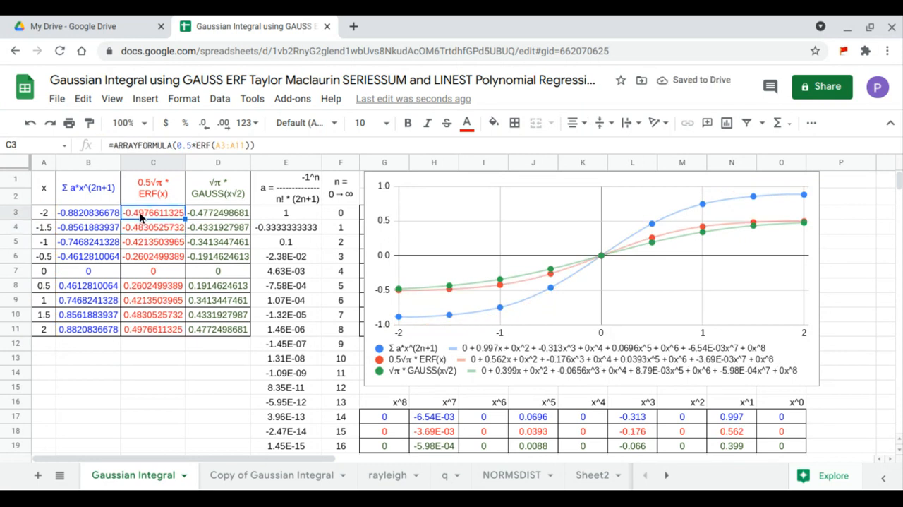
{"action": "left_click", "coordinate": [192, 145]}
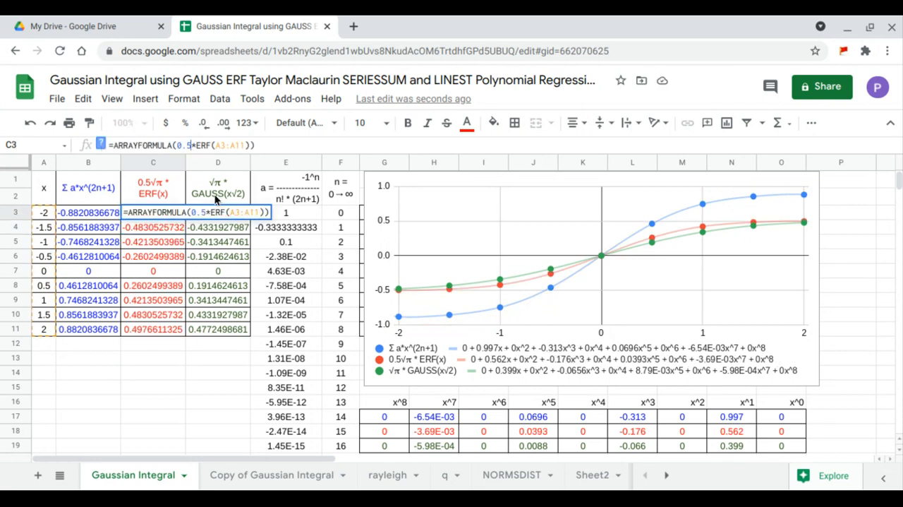
{"action": "type", "text": "*sqr"}
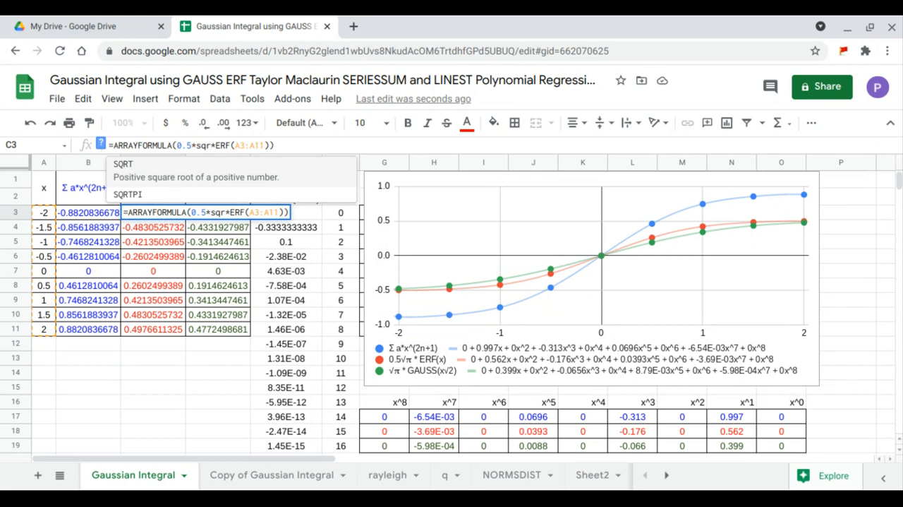
{"action": "key", "text": "Down"}
{"action": "key", "text": "Tab"}
{"action": "type", "text": "1"}
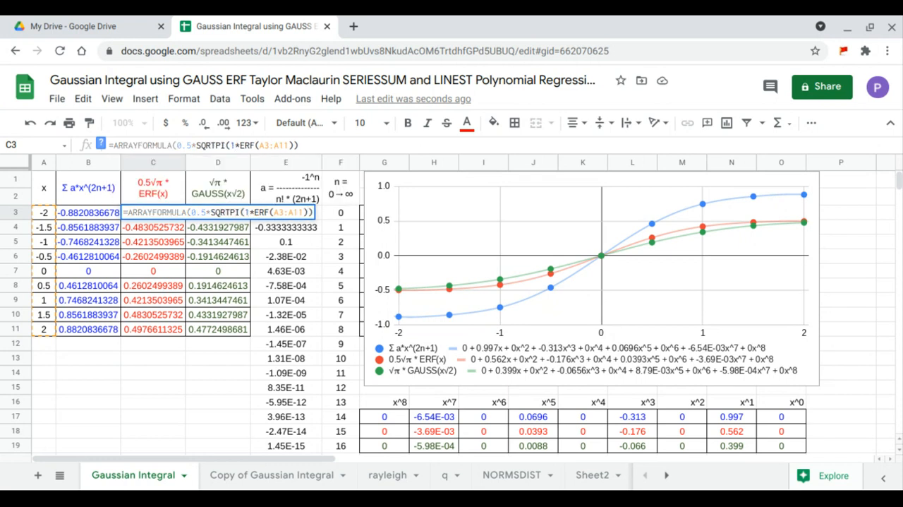
{"action": "type", "text": ")"}
{"action": "key", "text": "Return"}
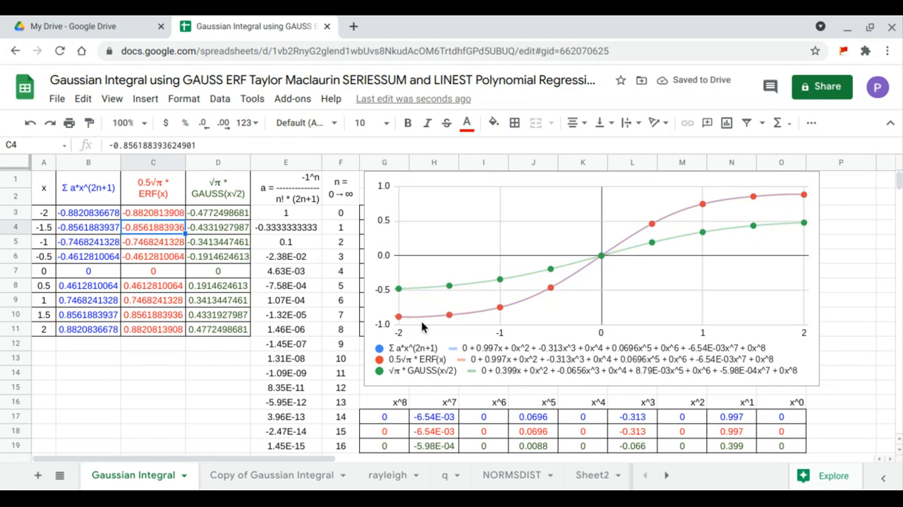
Step: Compare the Taylor series and ERF columns and their LINEST coefficient rows G17:O18
{"action": "left_click_drag", "start_coordinate": [88, 212], "coordinate": [152, 331]}
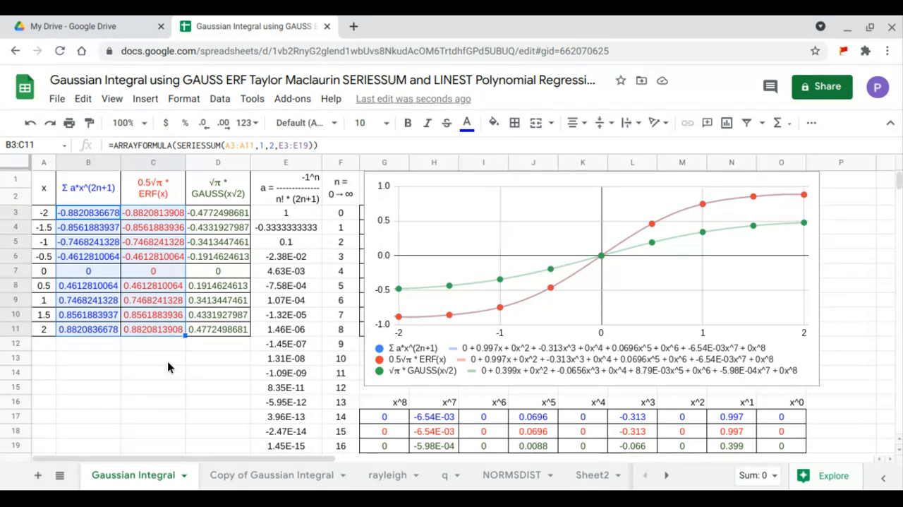
{"action": "left_click_drag", "start_coordinate": [385, 417], "coordinate": [789, 431]}
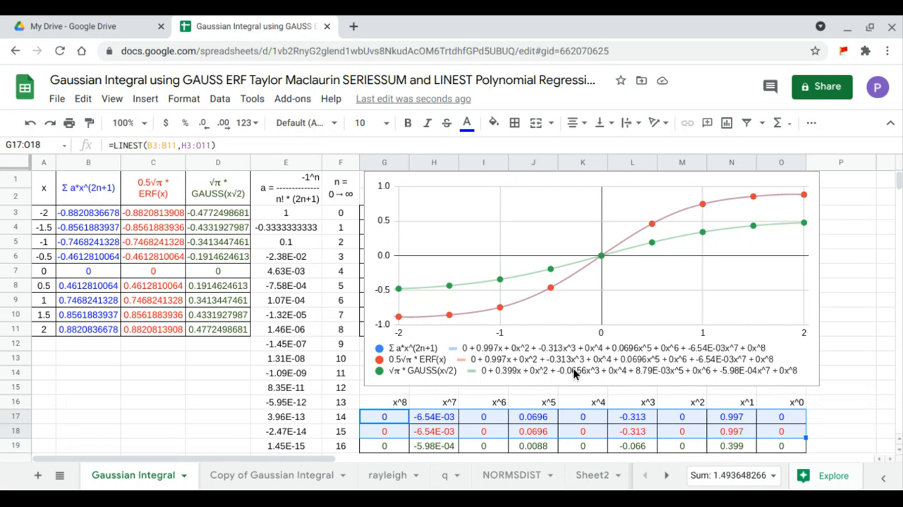
{"action": "left_click", "coordinate": [228, 215]}
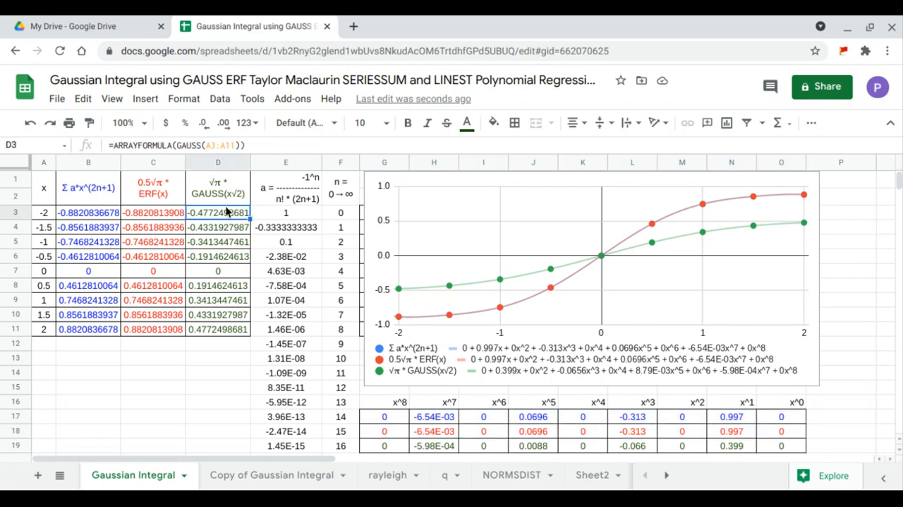
Step: Change the D3 formula to =ARRAYFORMULA(GAUSS(A3:A11*SQRT(2)))
{"action": "key", "text": "F2"}
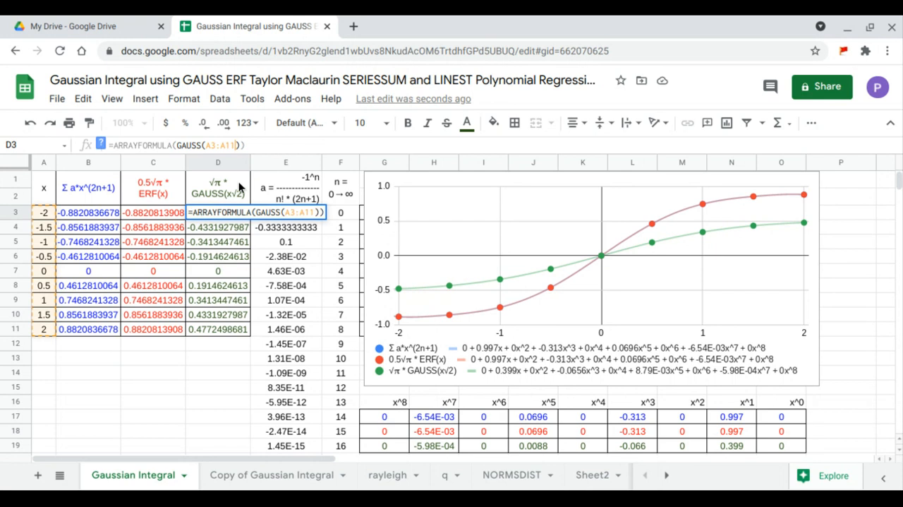
{"action": "key", "text": "Left"}
{"action": "key", "text": "Left"}
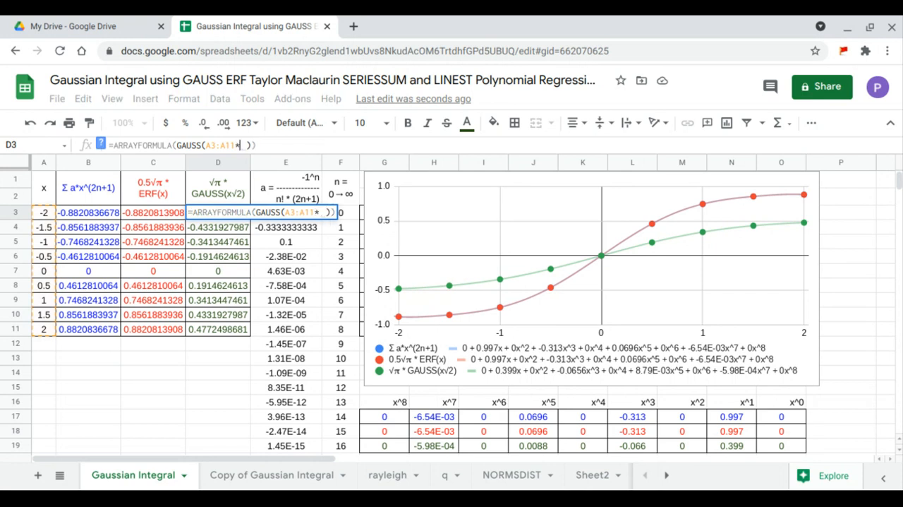
{"action": "type", "text": "*SQRT(2"}
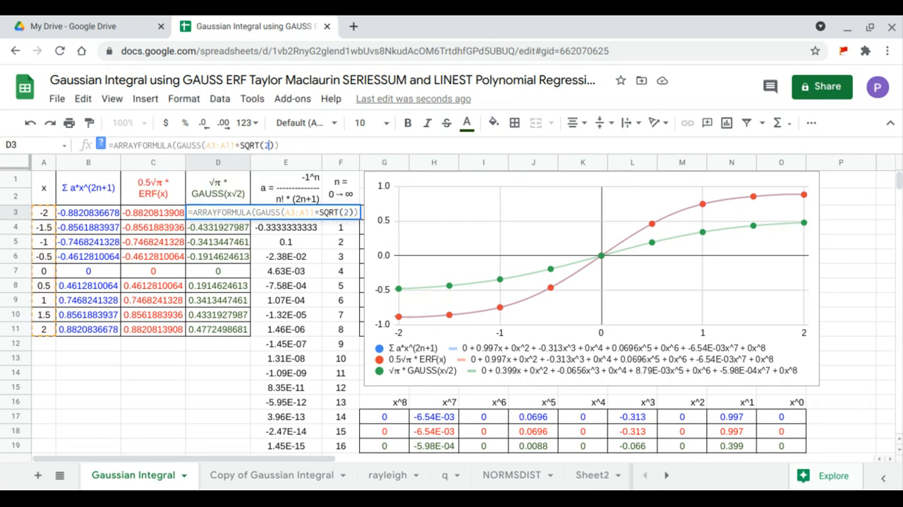
{"action": "type", "text": ")"}
{"action": "key", "text": "Return"}
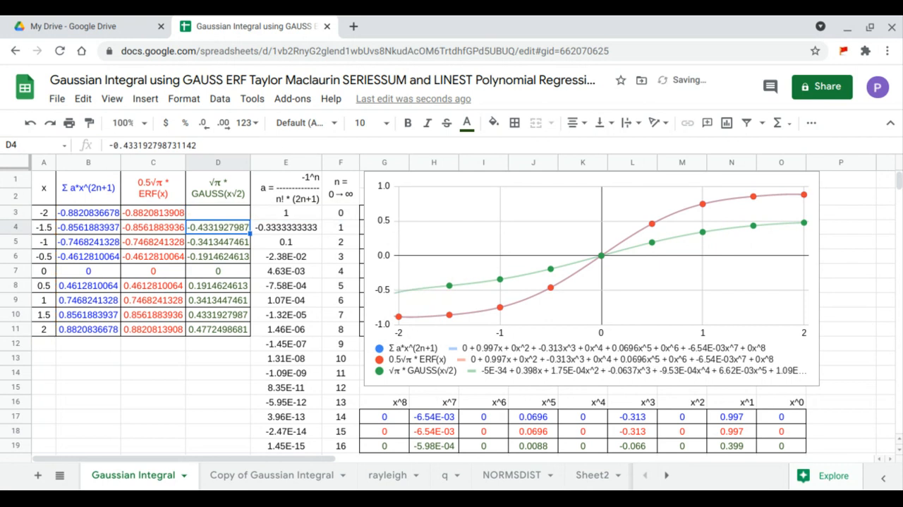
Step: Insert SQRTPI(1) into the D3 formula so it becomes =ARRAYFORMULA(SQRTPI(1)*GAUSS(A3:A11*SQRT(2)))
{"action": "left_click", "coordinate": [204, 209]}
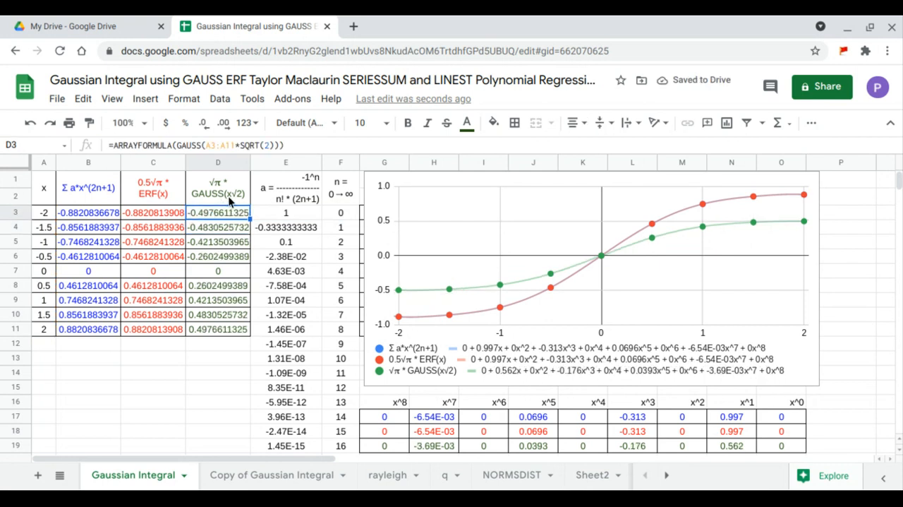
{"action": "left_click", "coordinate": [178, 145]}
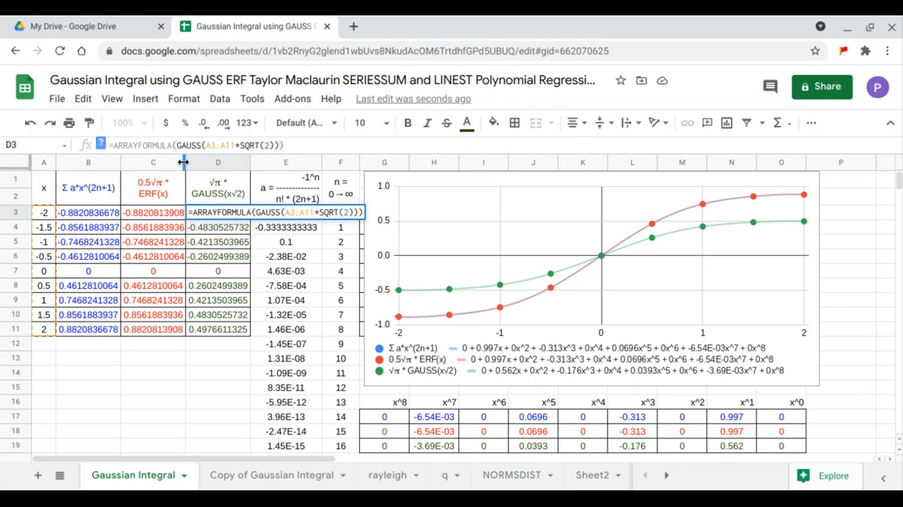
{"action": "type", "text": "*"}
{"action": "key", "text": "Left"}
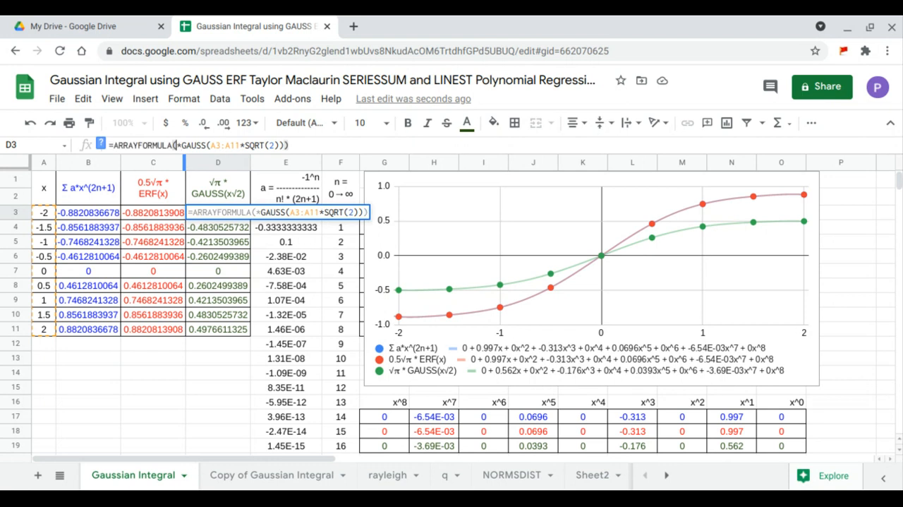
{"action": "type", "text": "sqr"}
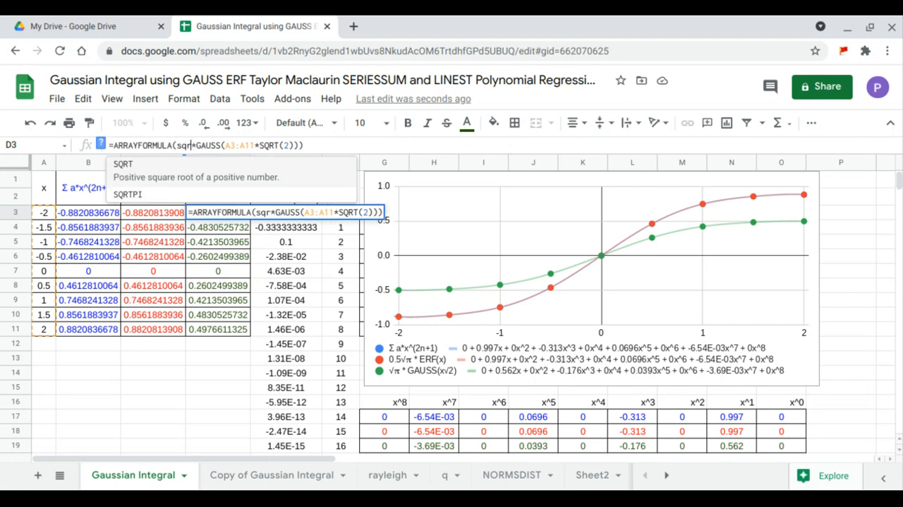
{"action": "left_click", "coordinate": [146, 194]}
{"action": "type", "text": "1"}
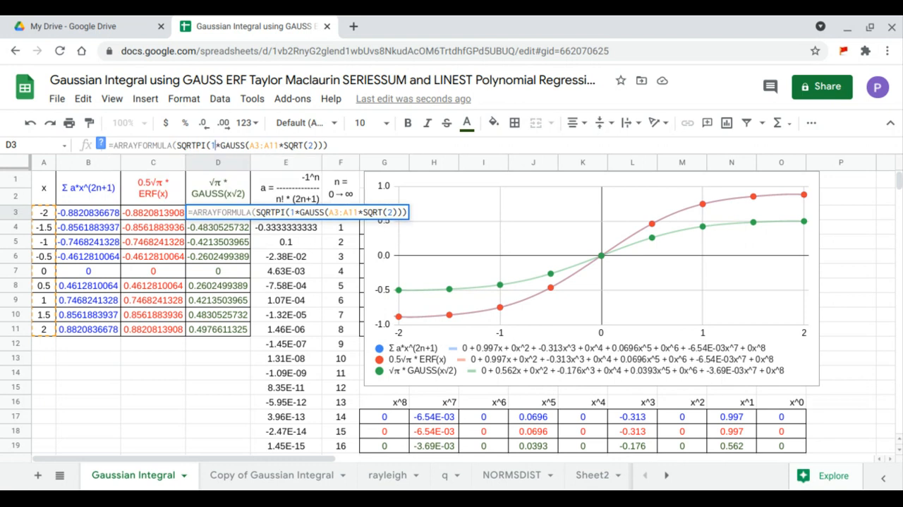
{"action": "type", "text": ")"}
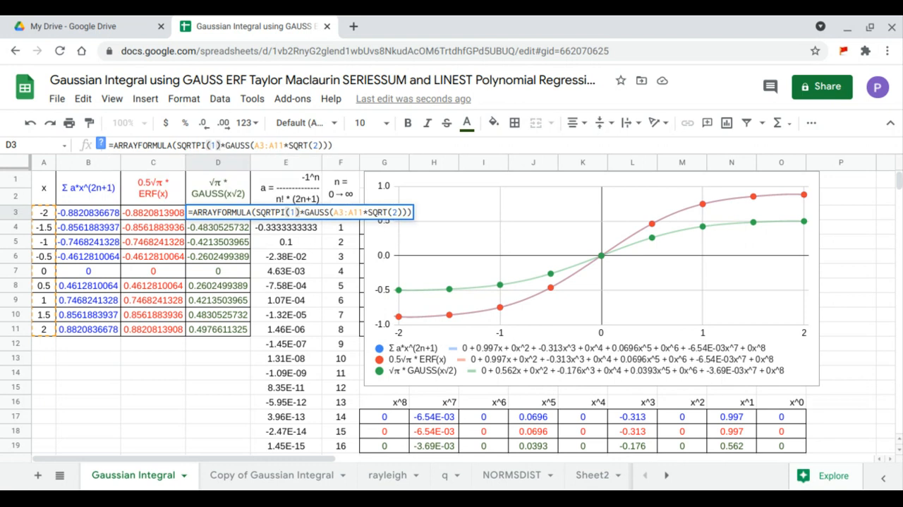
{"action": "key", "text": "Return"}
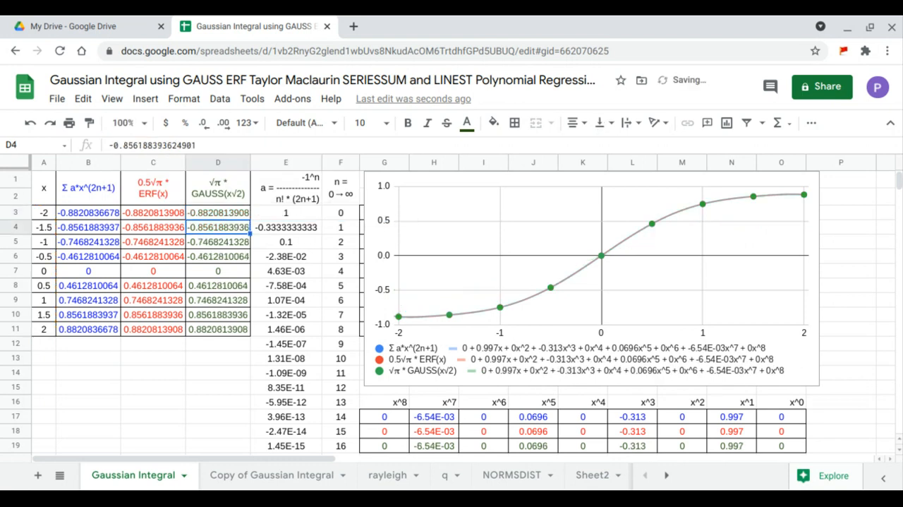
Step: Compare the three result columns B3:D11 and each coefficient column of the LINEST rows G17:O19
{"action": "left_click_drag", "start_coordinate": [92, 213], "coordinate": [206, 331]}
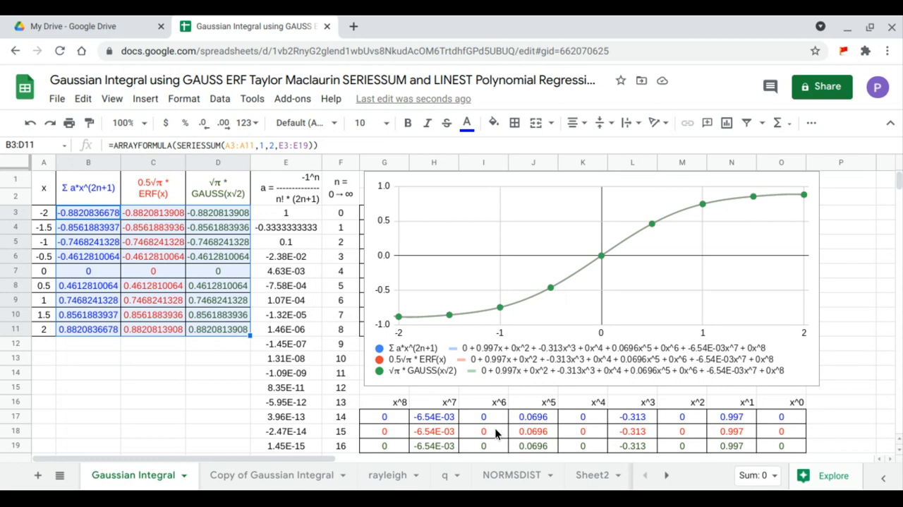
{"action": "left_click_drag", "start_coordinate": [779, 418], "coordinate": [780, 454]}
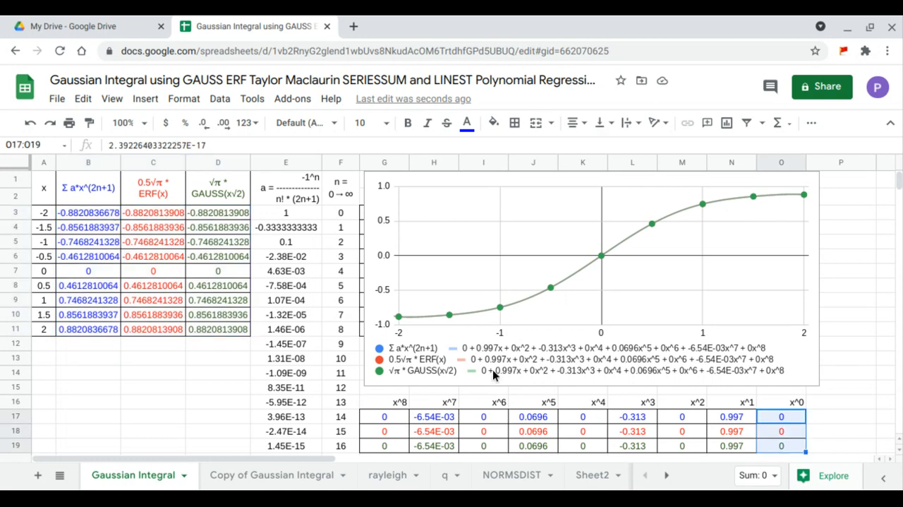
{"action": "left_click", "coordinate": [736, 420]}
{"action": "left_click_drag", "start_coordinate": [736, 446], "coordinate": [737, 421]}
{"action": "scroll", "coordinate": [738, 412], "scroll_direction": "up", "scroll_amount": 1}
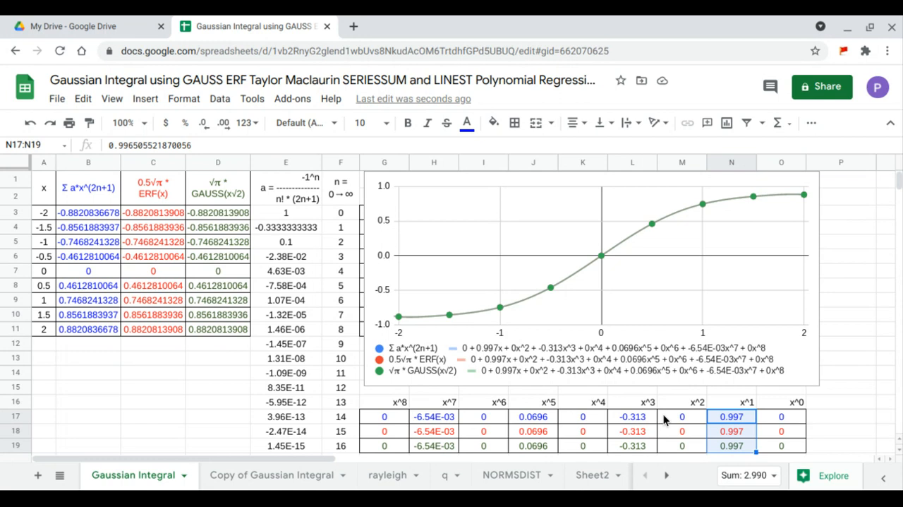
{"action": "left_click_drag", "start_coordinate": [664, 419], "coordinate": [669, 448]}
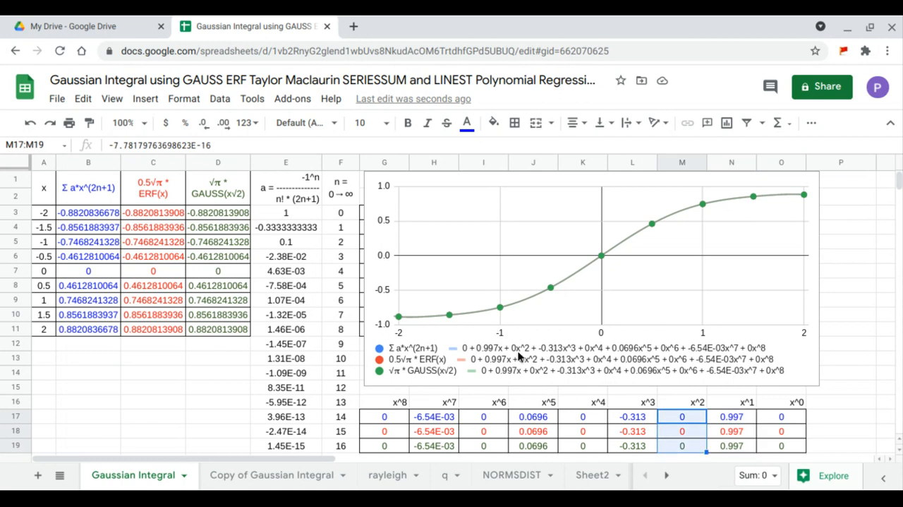
{"action": "left_click", "coordinate": [623, 419]}
{"action": "left_click_drag", "start_coordinate": [622, 422], "coordinate": [621, 443]}
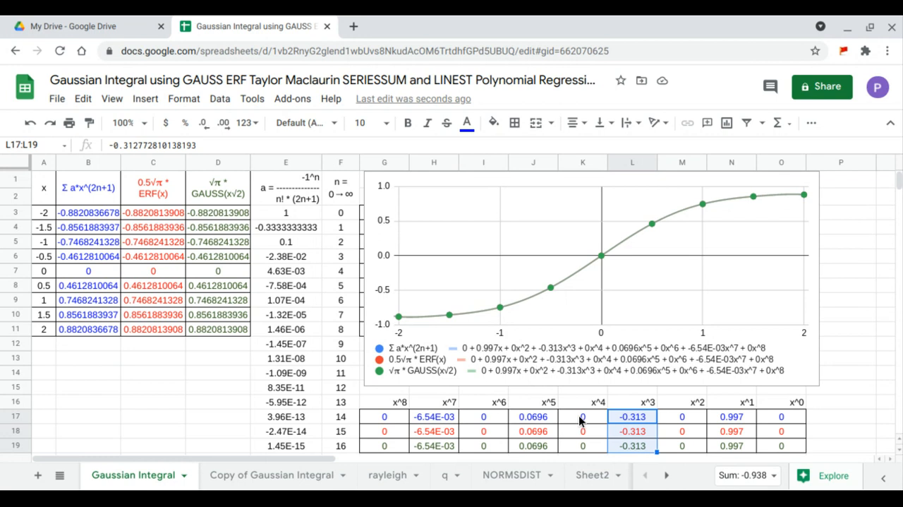
{"action": "left_click_drag", "start_coordinate": [582, 420], "coordinate": [576, 447]}
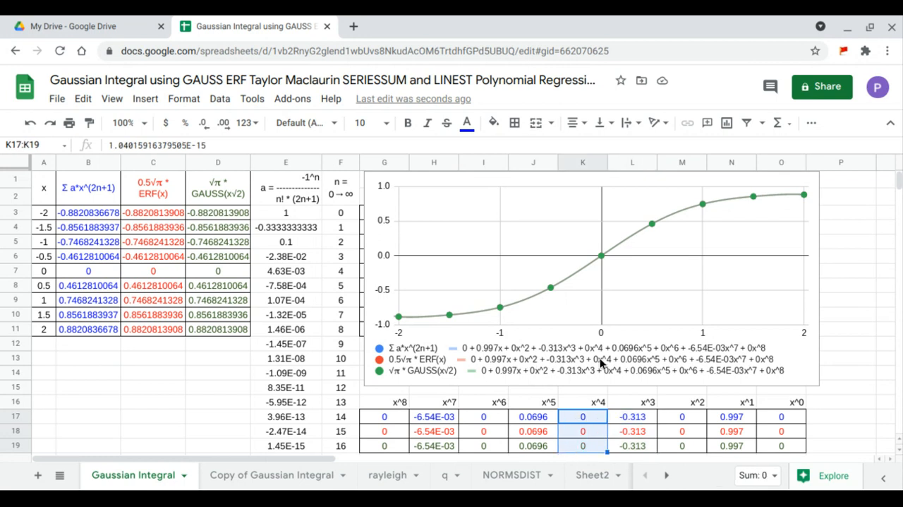
{"action": "left_click_drag", "start_coordinate": [525, 422], "coordinate": [524, 444]}
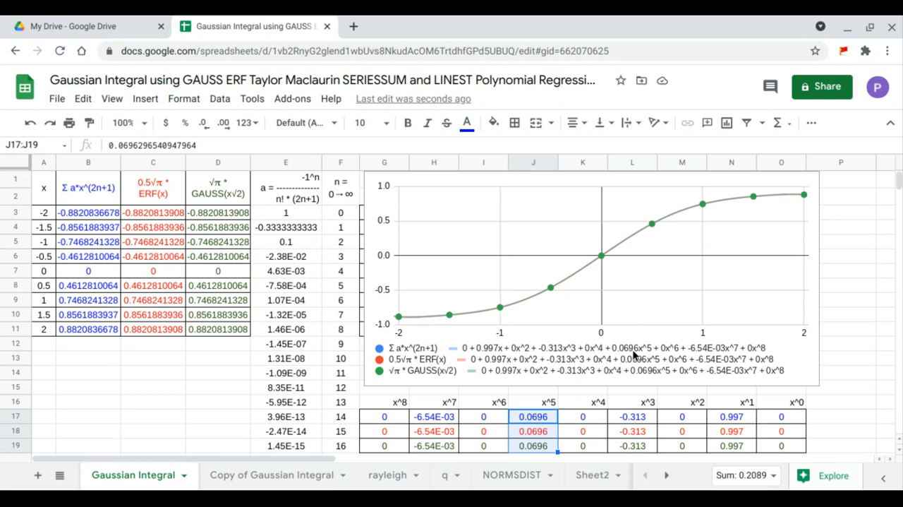
{"action": "left_click_drag", "start_coordinate": [498, 418], "coordinate": [501, 448]}
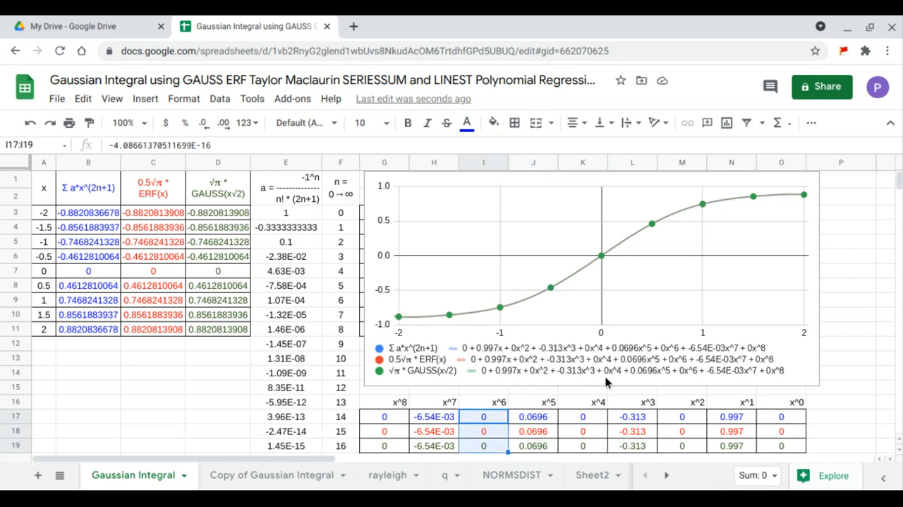
{"action": "left_click", "coordinate": [438, 421]}
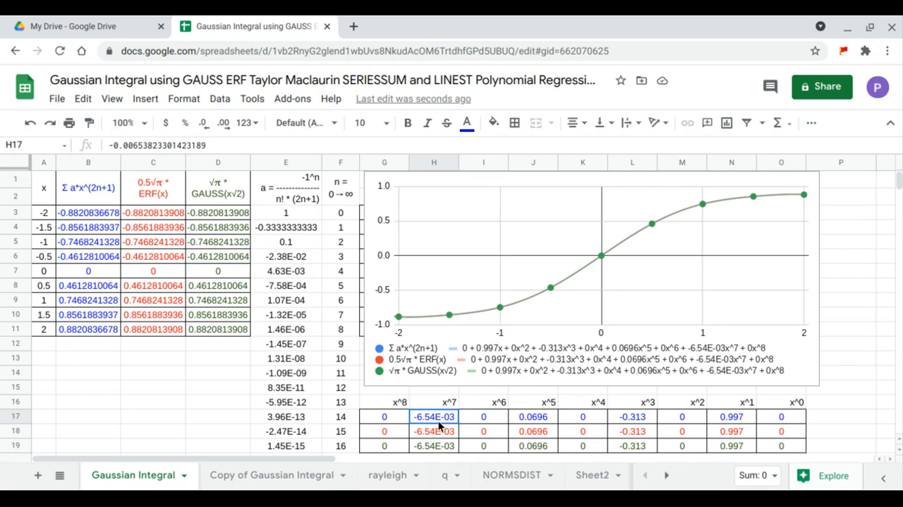
{"action": "left_click_drag", "start_coordinate": [438, 420], "coordinate": [445, 447]}
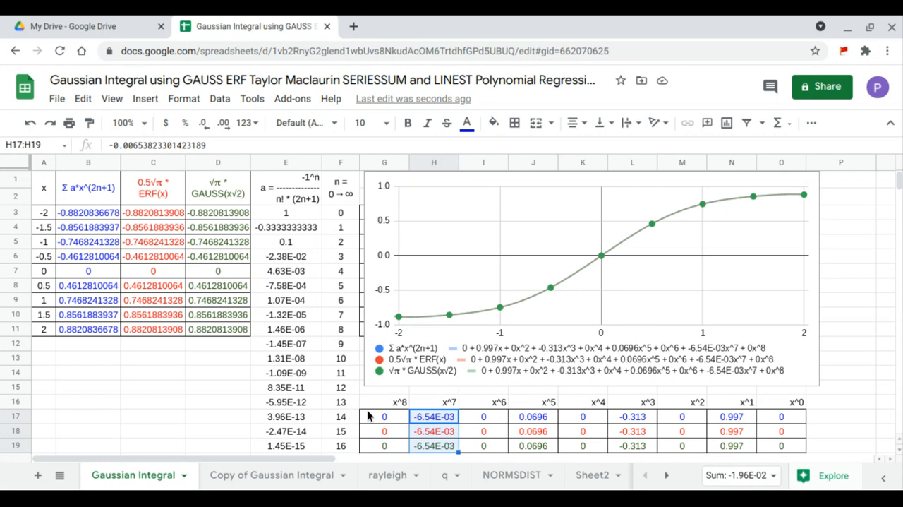
{"action": "left_click_drag", "start_coordinate": [383, 419], "coordinate": [381, 448]}
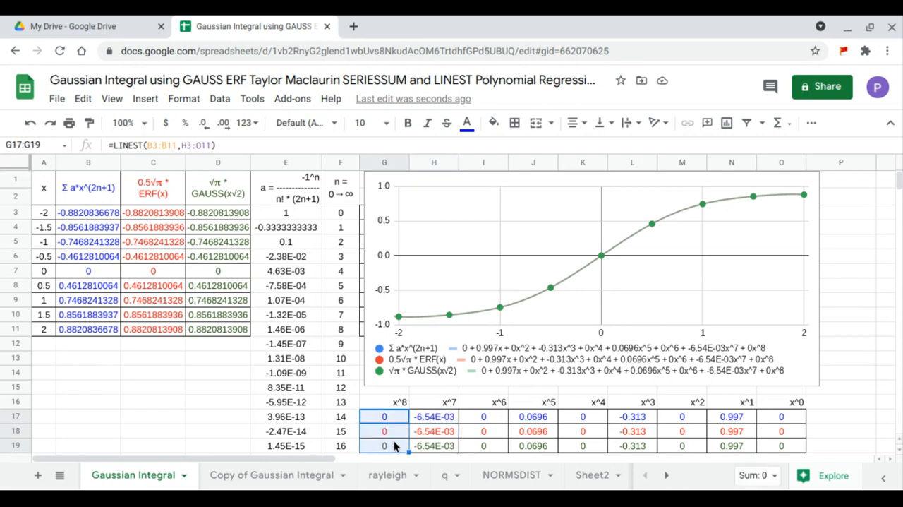